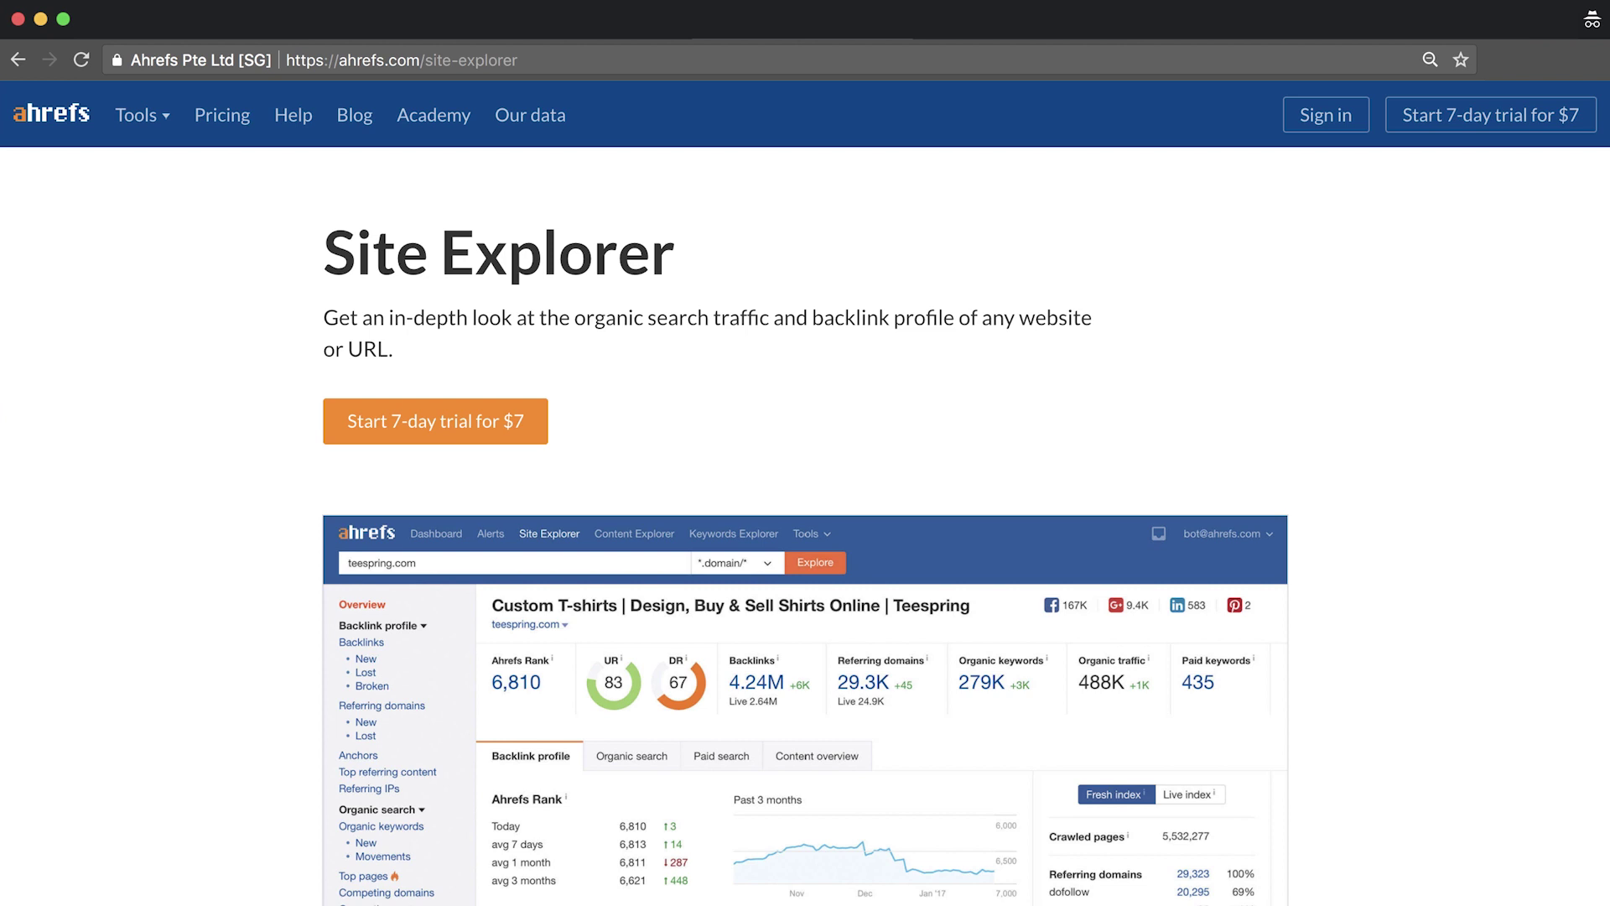
Step: Look through the backlink research and other feature sections of the Site Explorer product page
scroll(805, 503, "down", 15)
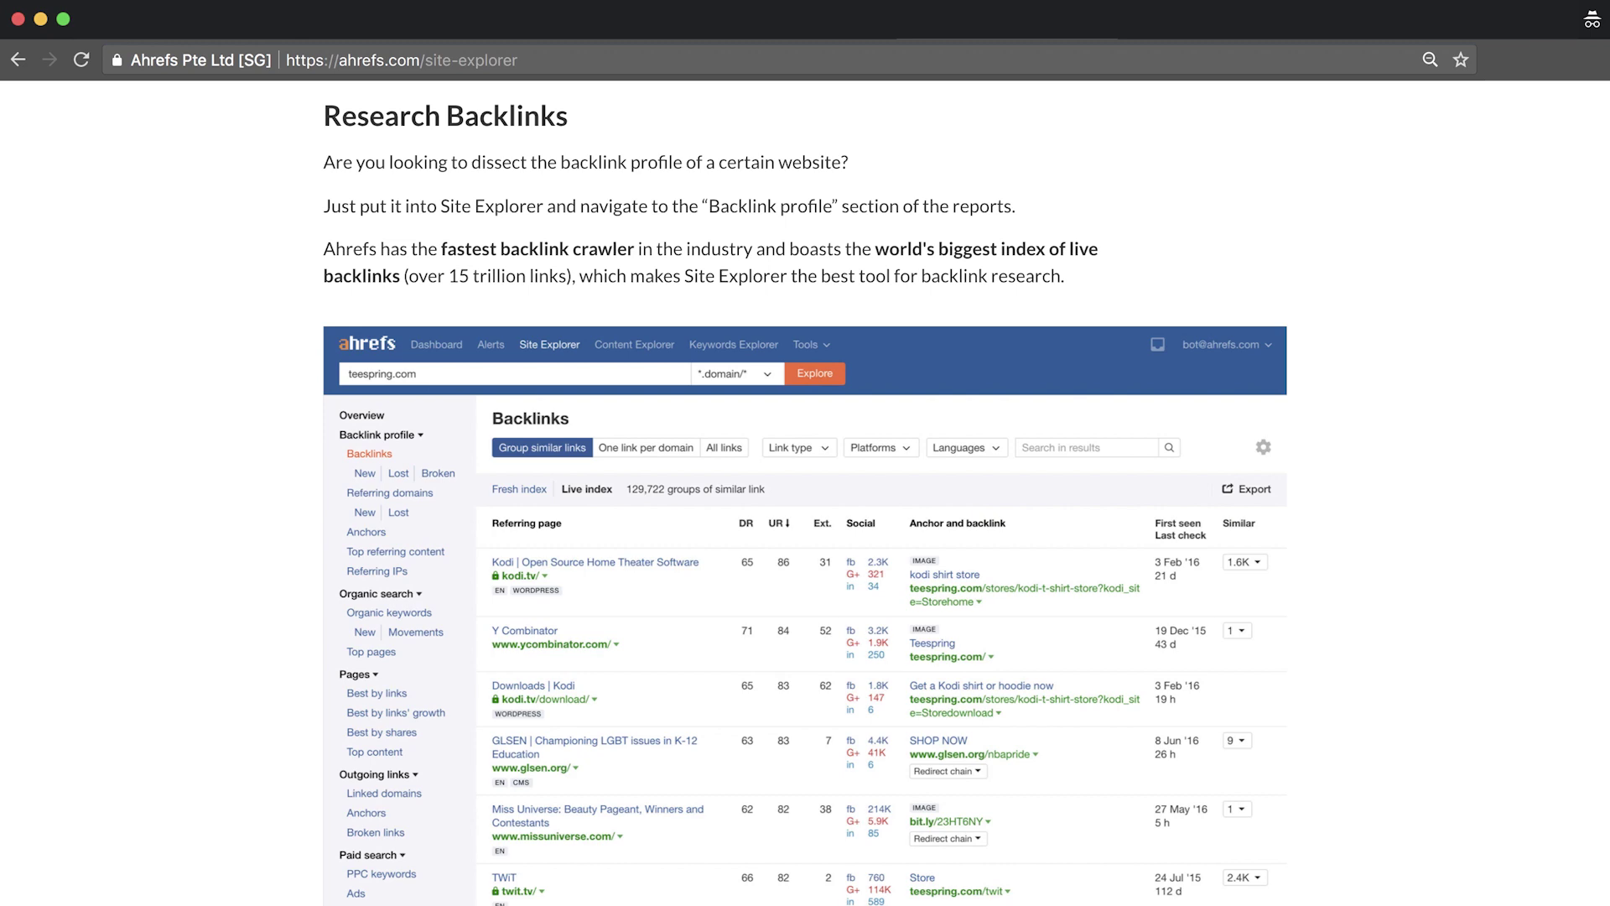
scroll(805, 503, "down", 15)
scroll(750, 106, "down", 15)
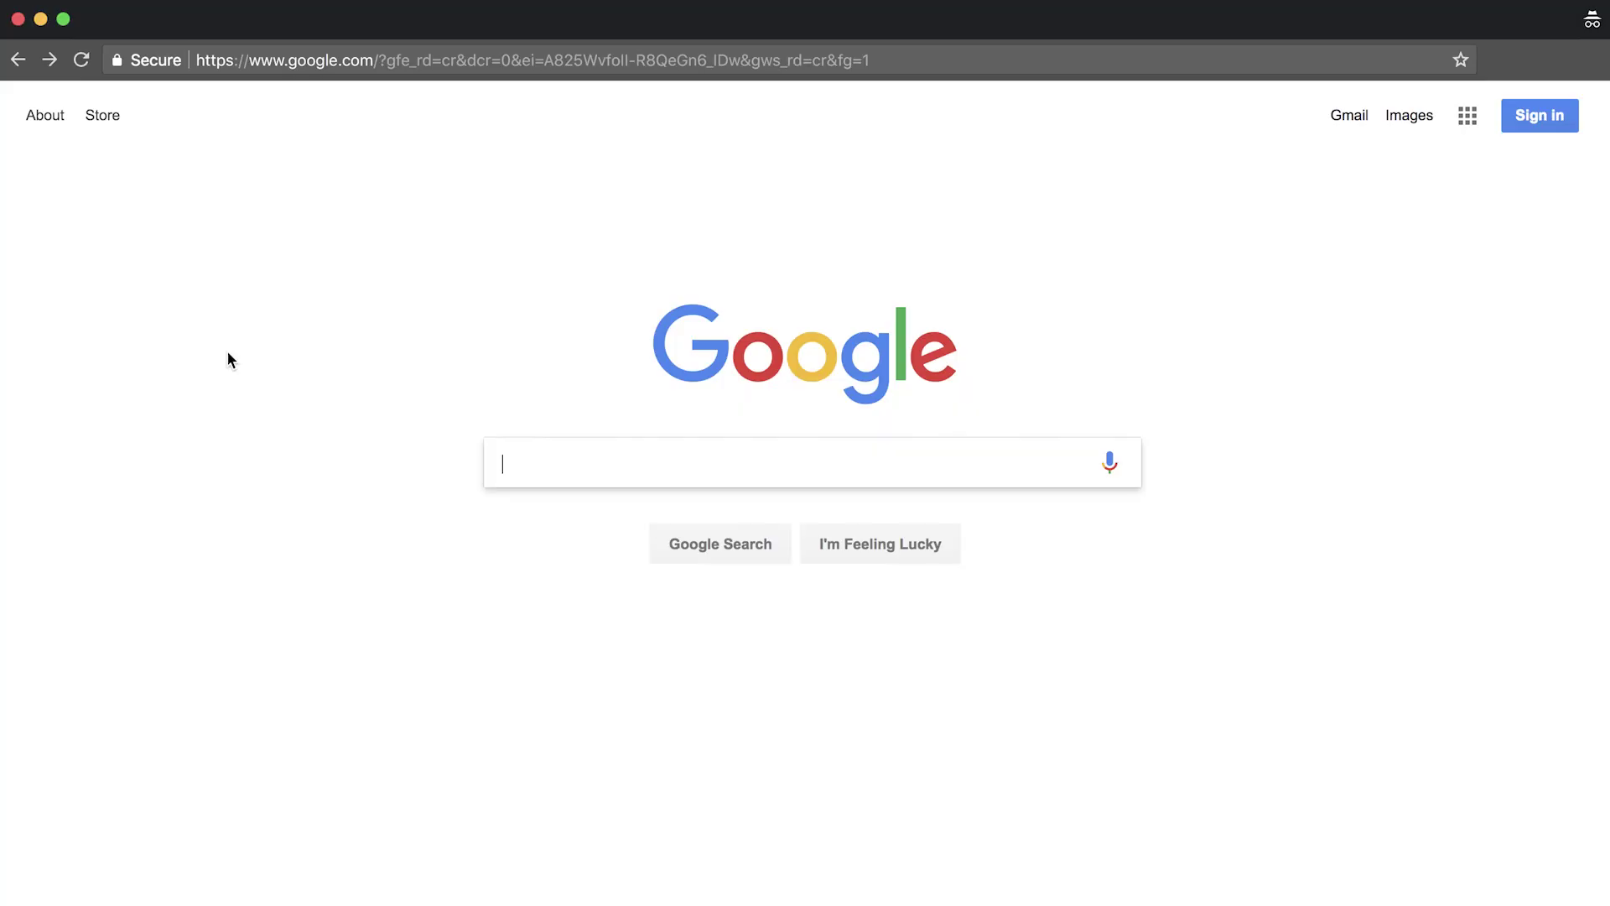
Step: Search Google for "best golf clubs" and look through the results for a competing site
type("best golf clubs")
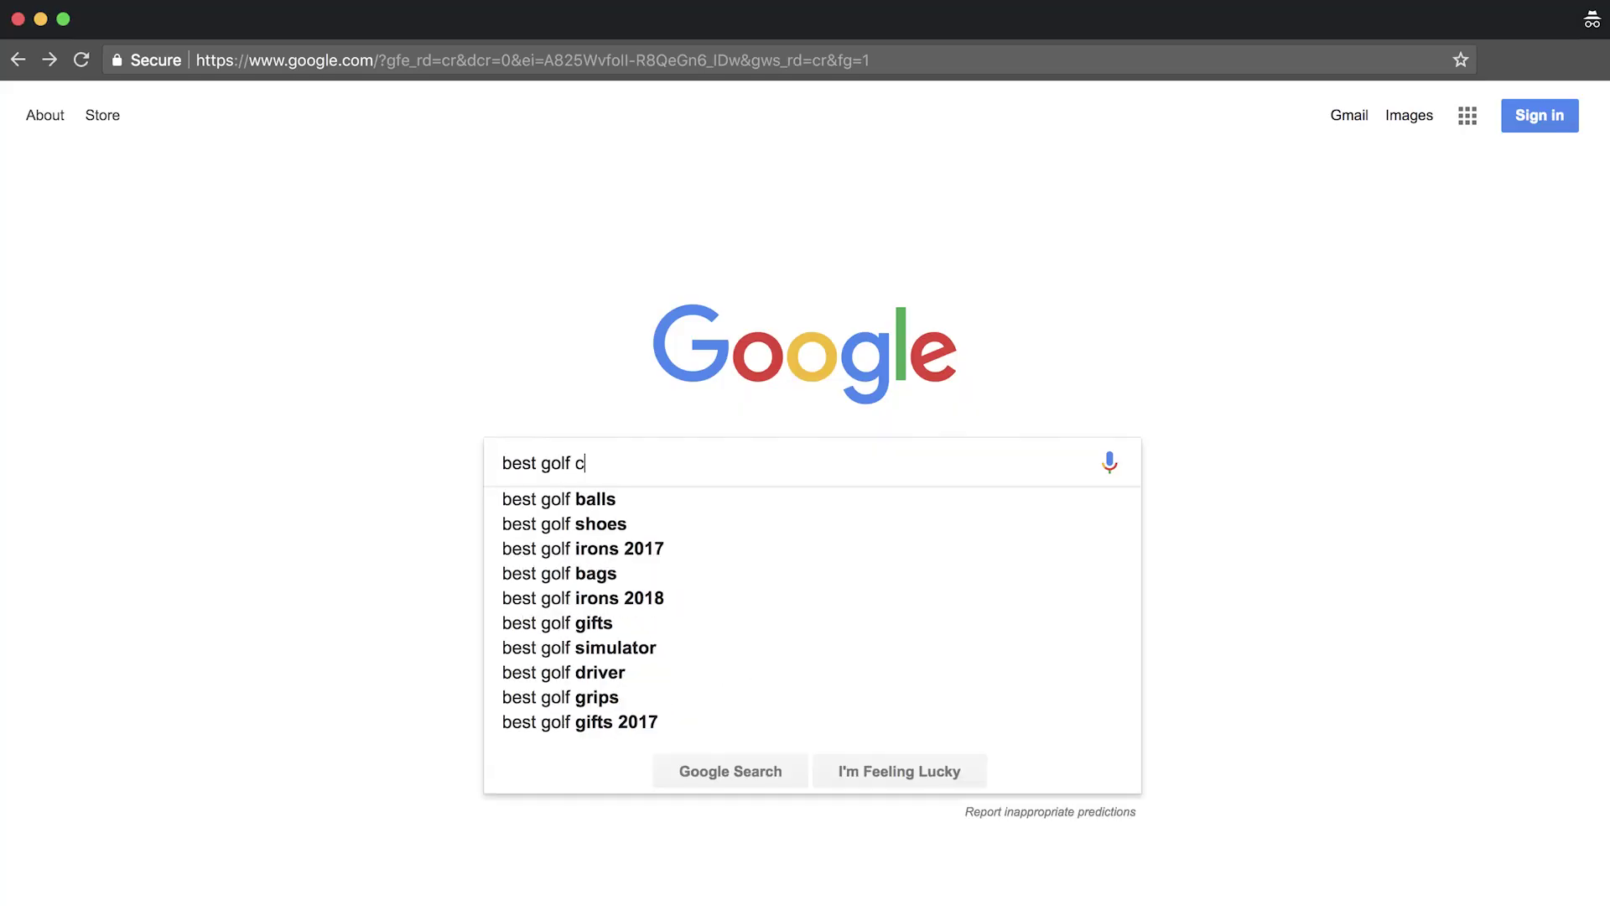
key("Return")
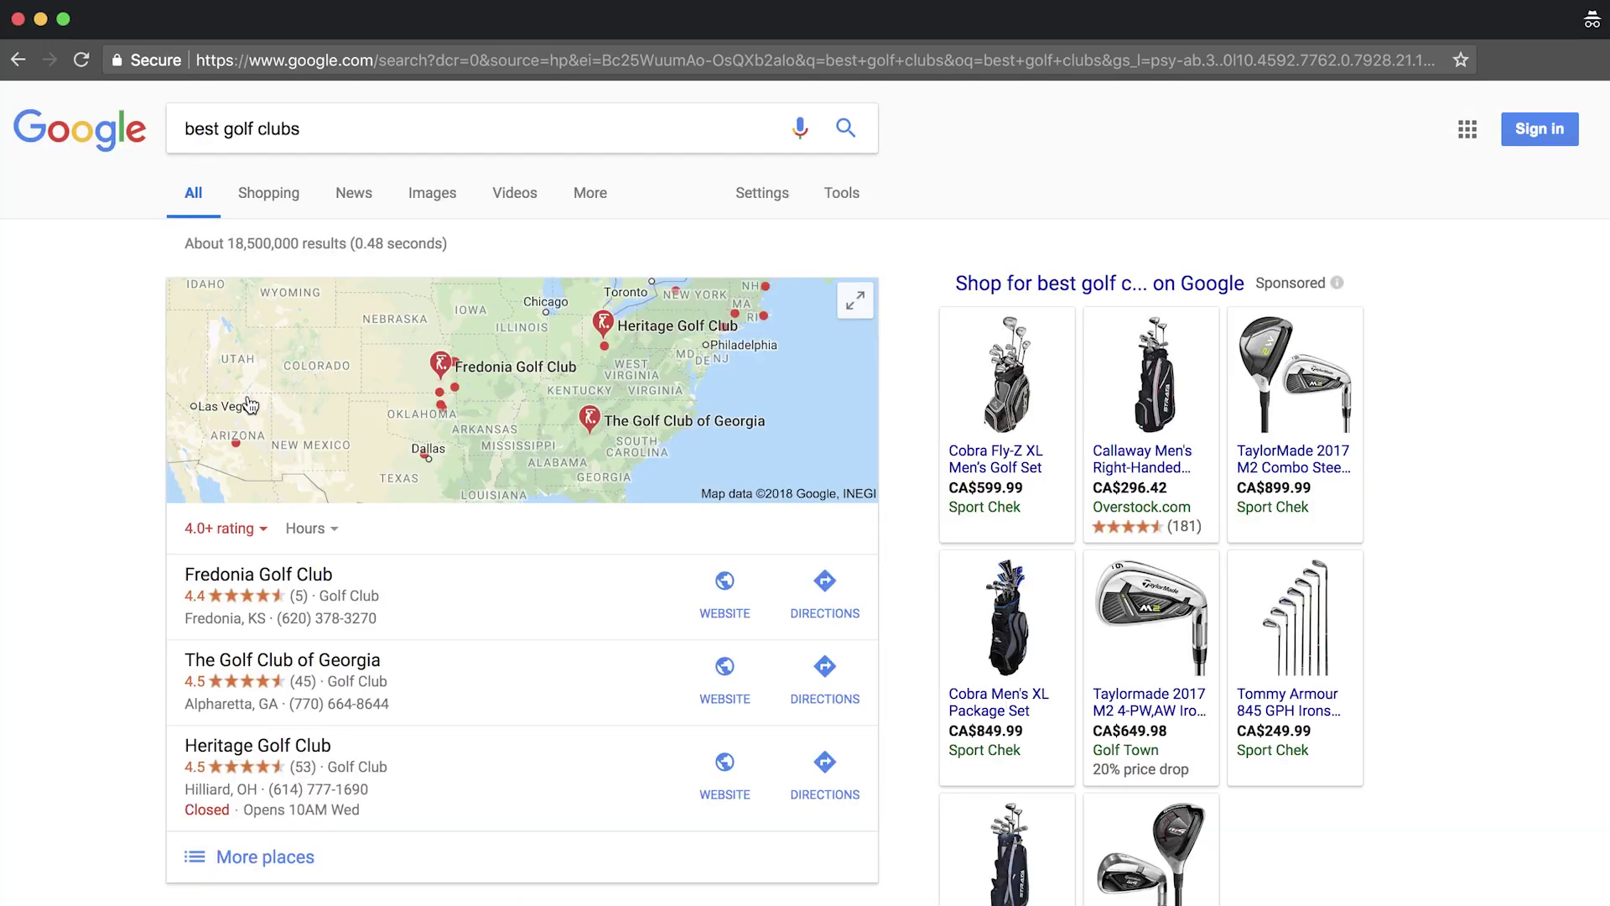
scroll(103, 478, "down", 10)
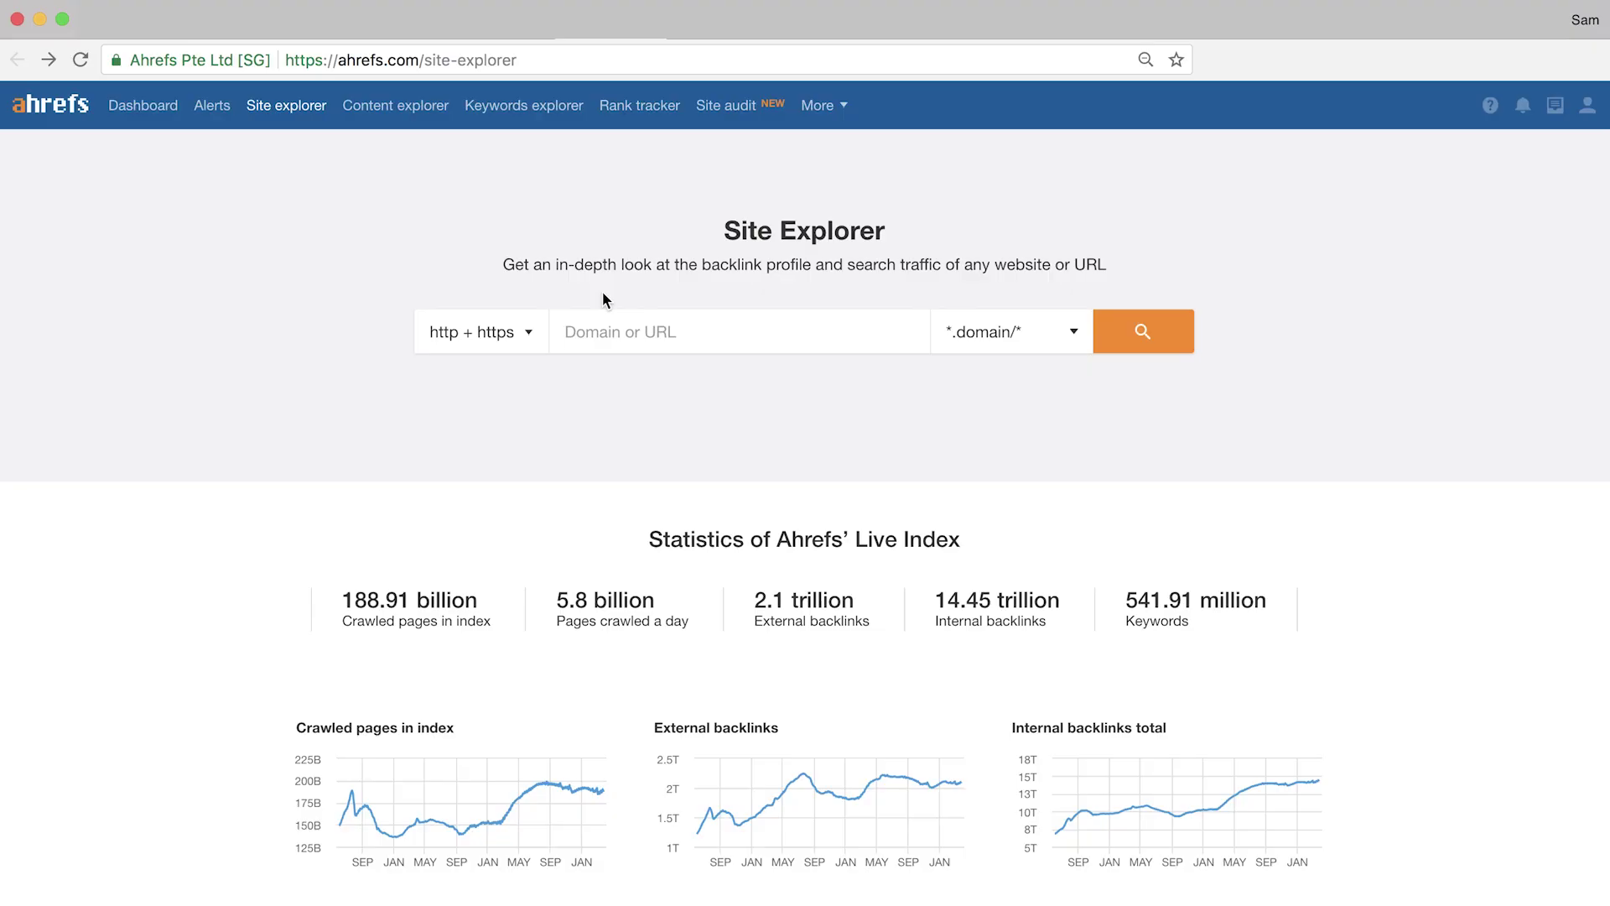
Step: In Ahrefs Site Explorer, look up golfdigest.com and show its Top Pages report for all countries
type("golfdigest.com")
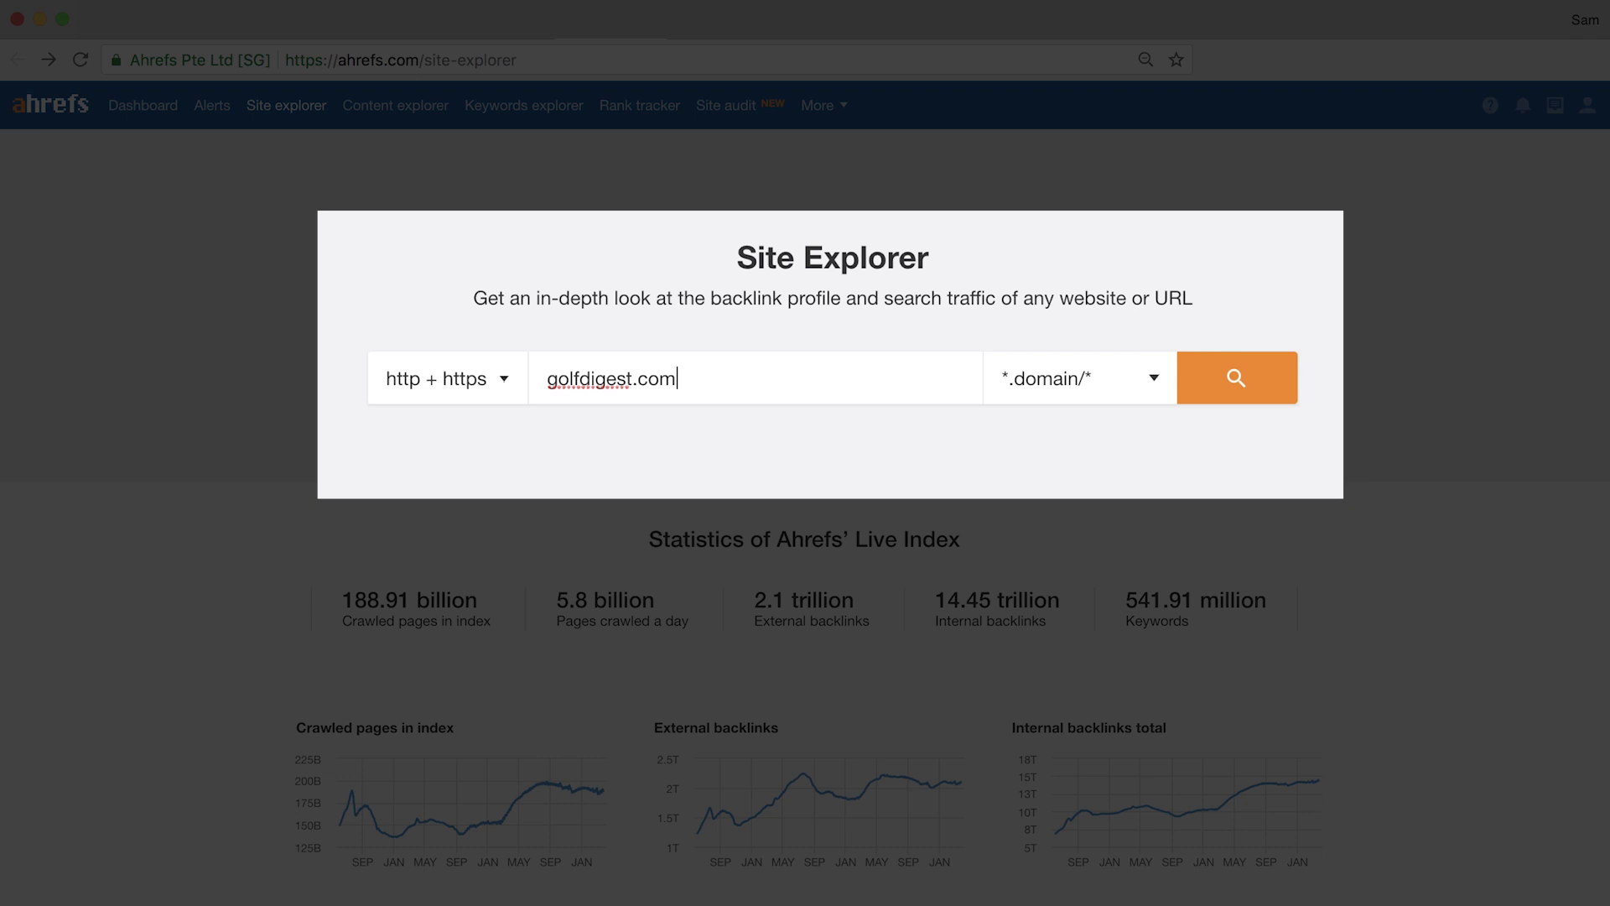
key("Return")
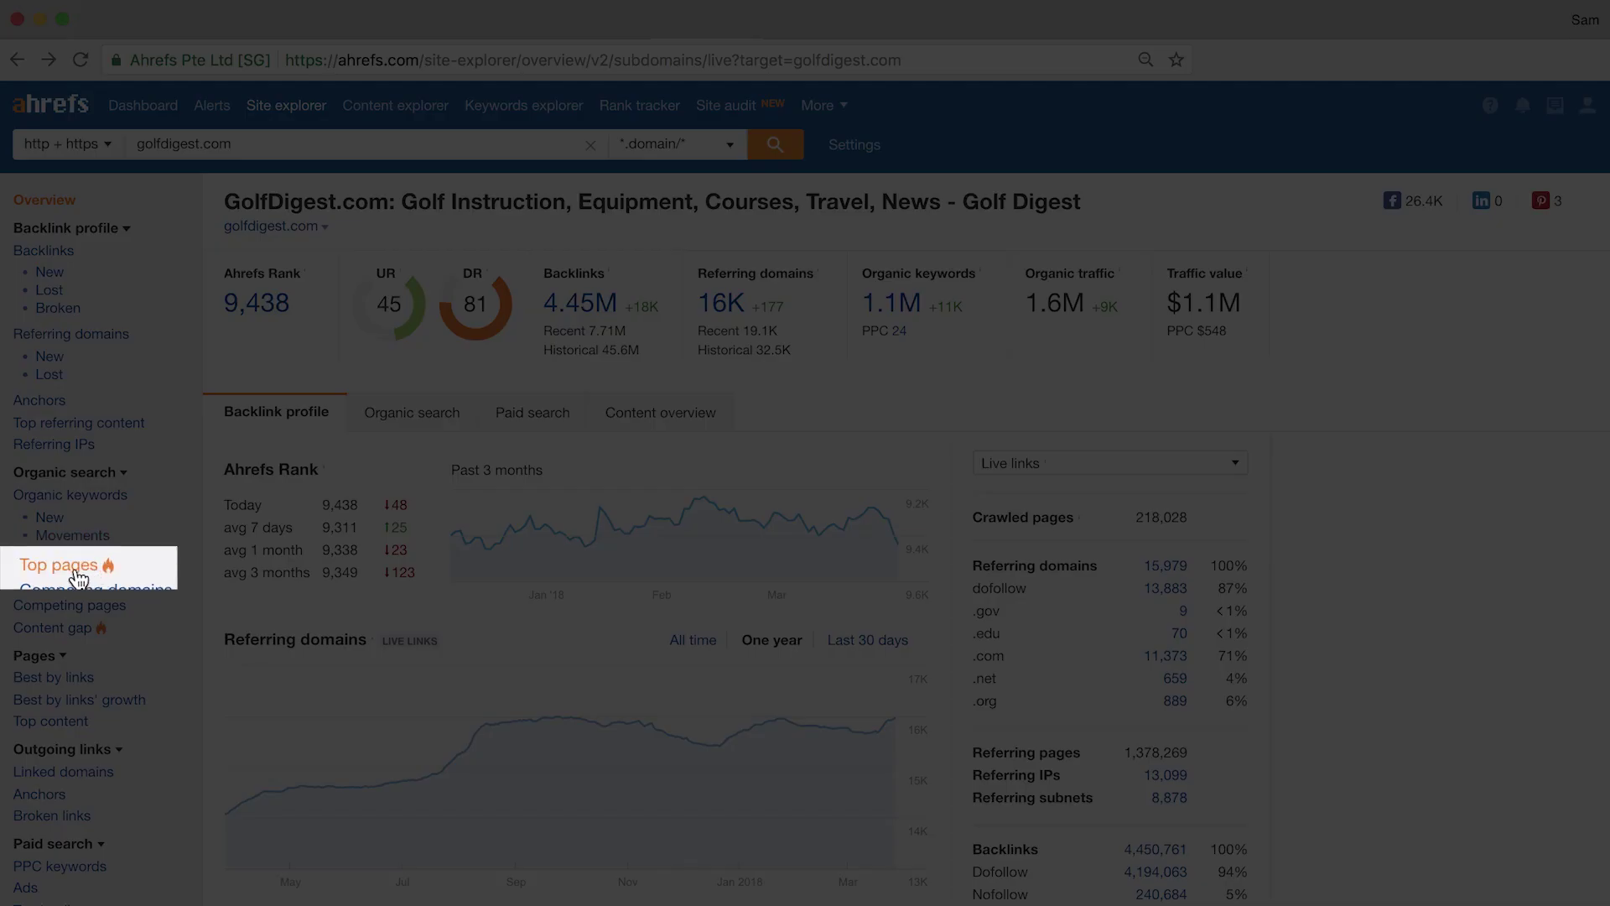
left_click(57, 565)
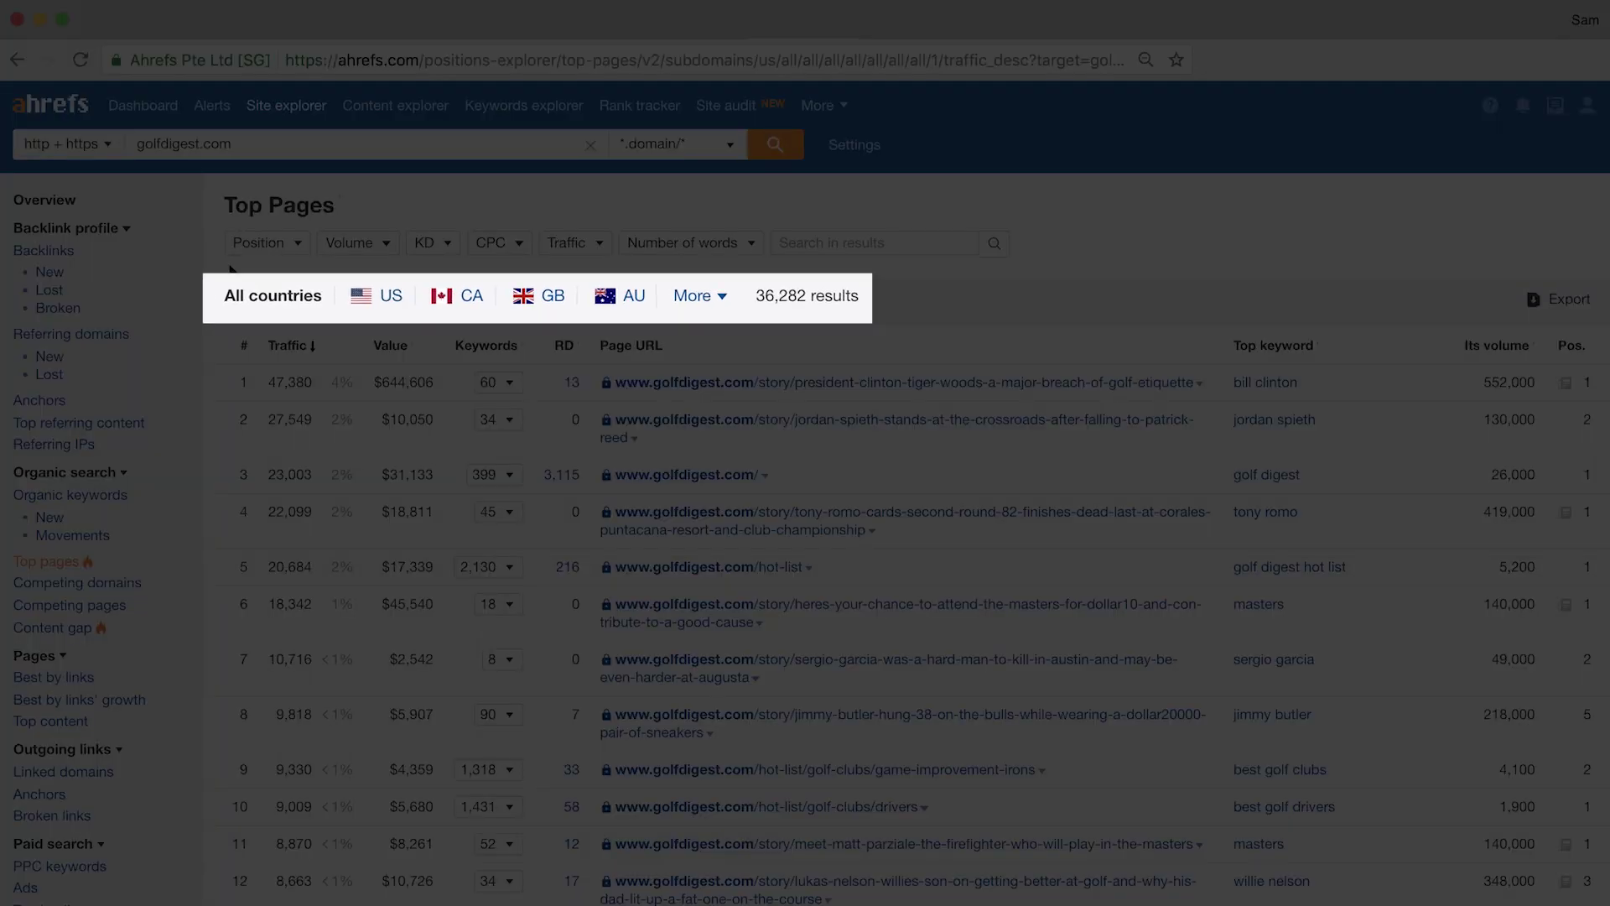
left_click(256, 297)
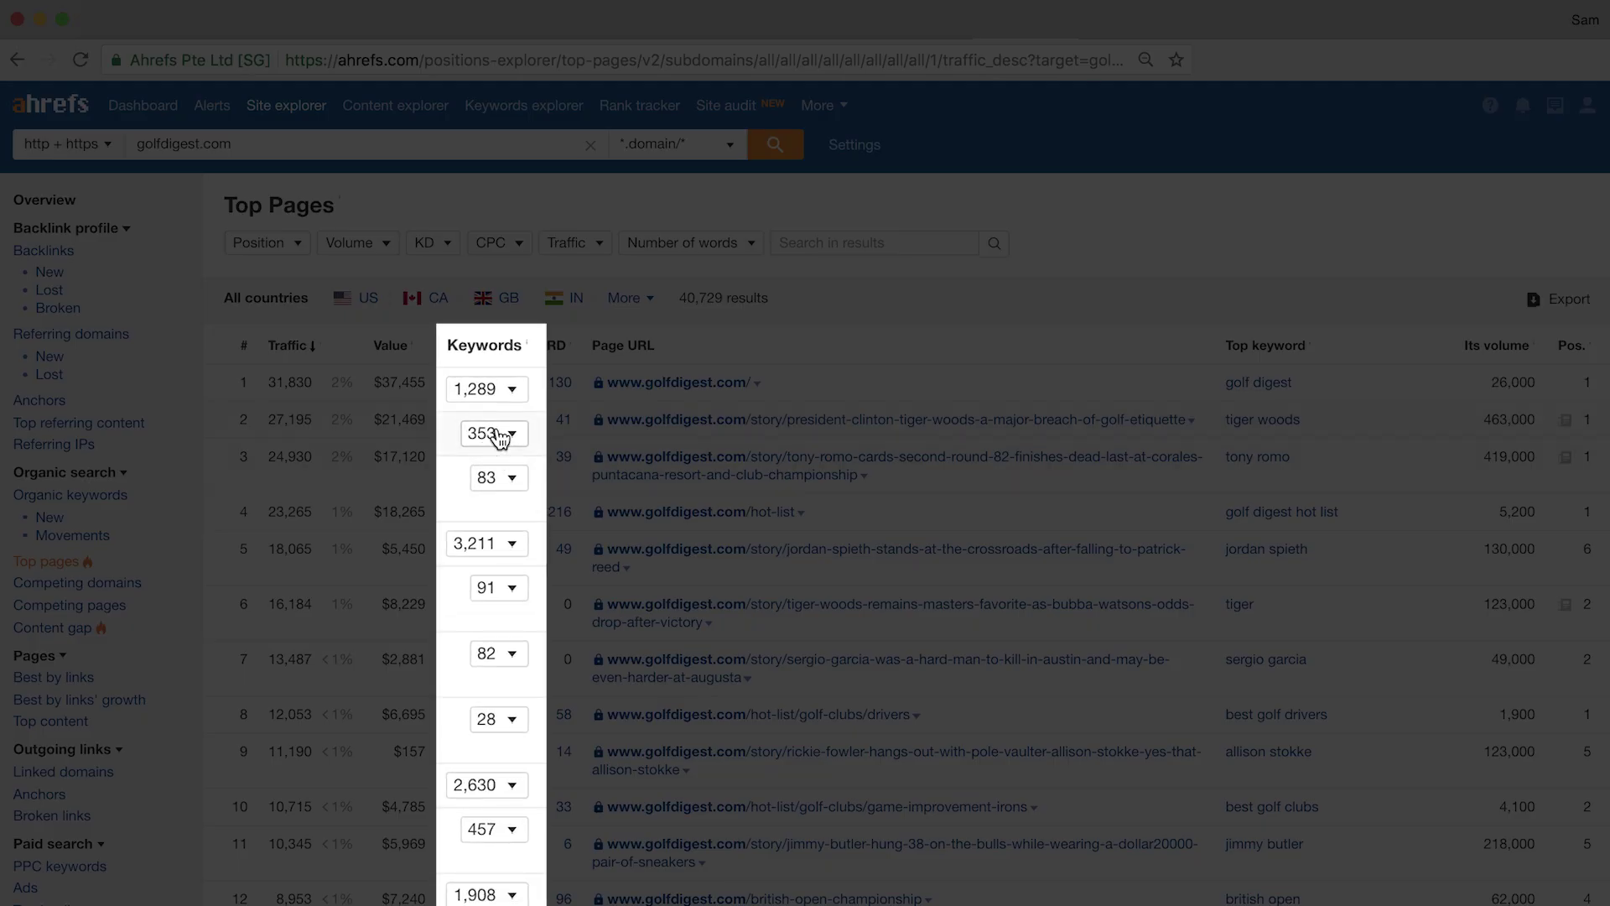
Step: Examine the second top page's ranking keywords and read the Ahrefs blog study on how many keywords one page ranks for
left_click(500, 436)
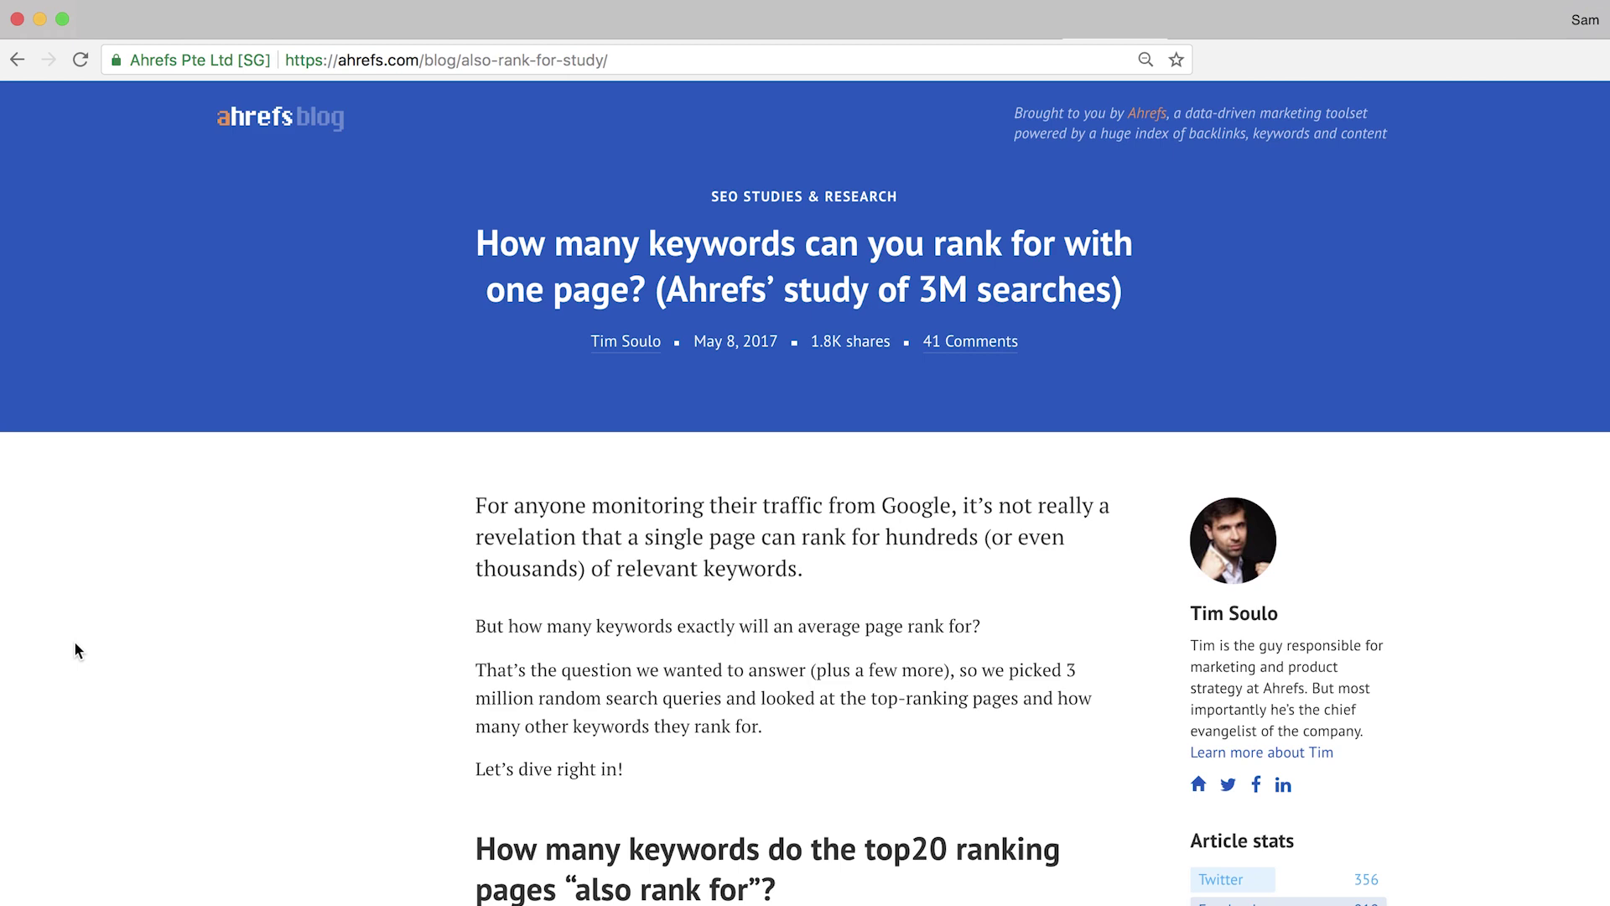
scroll(75, 644, "down", 7)
scroll(76, 640, "down", 2)
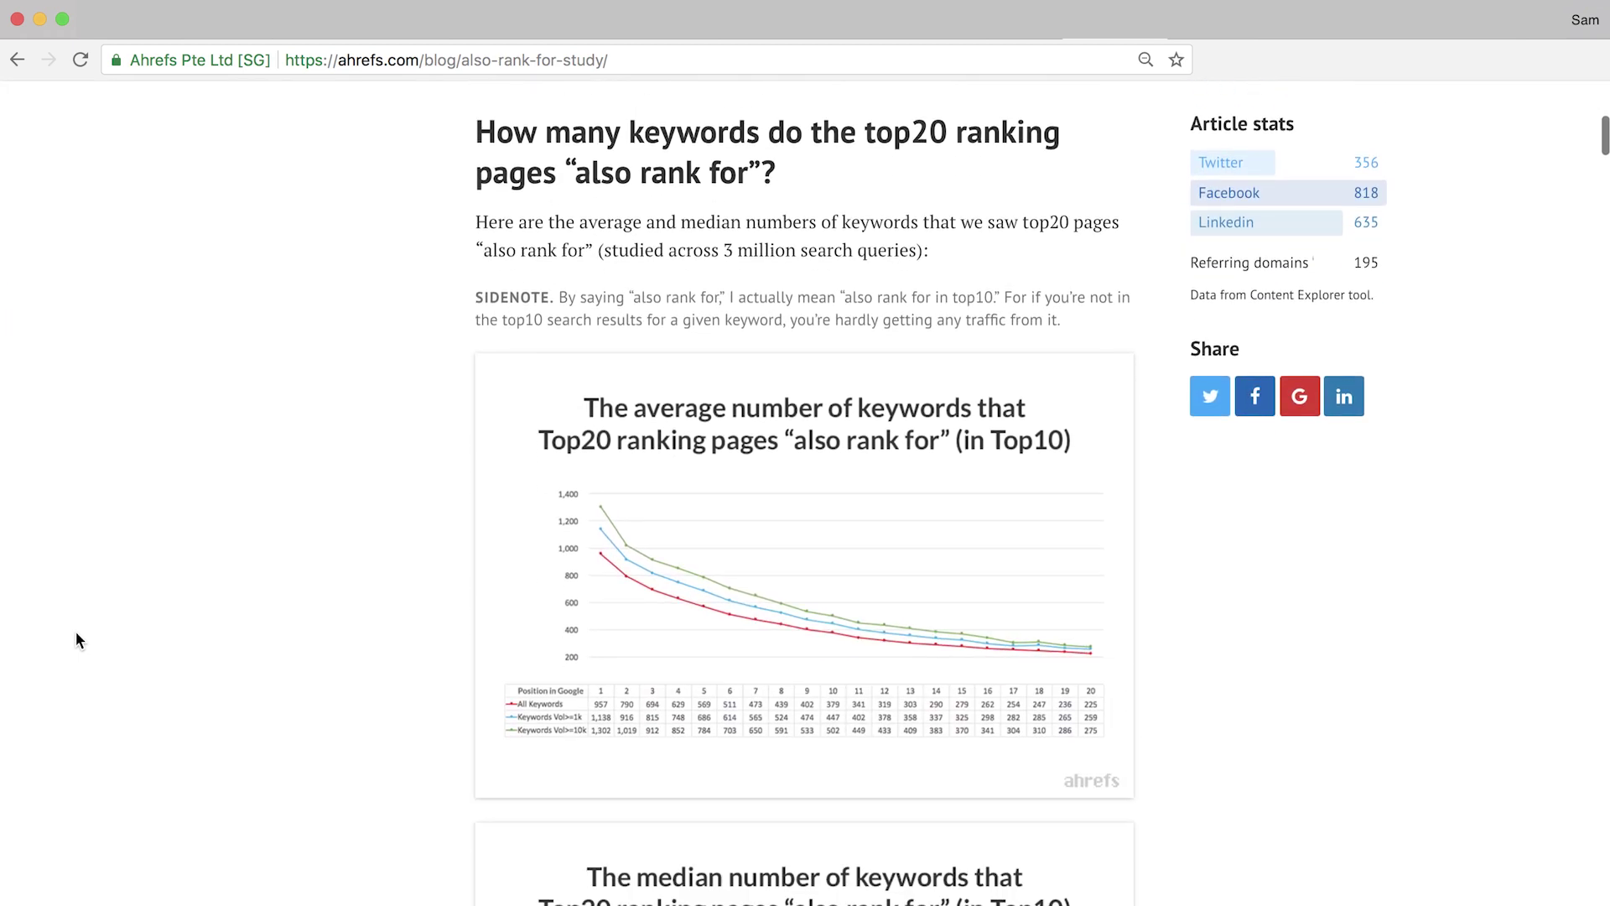
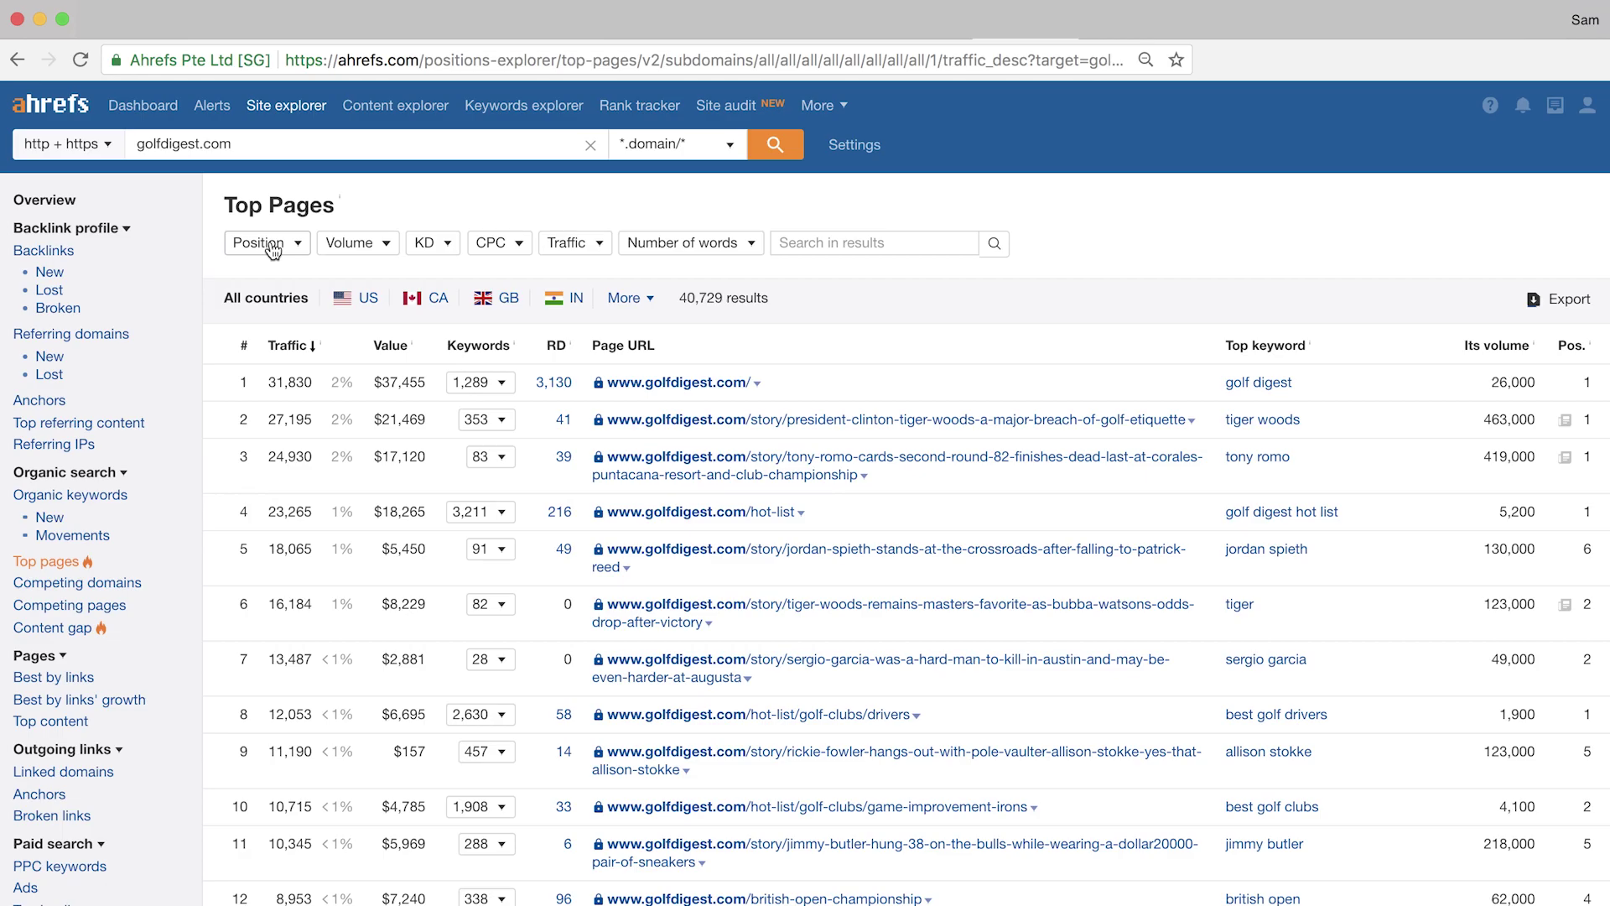
Step: Filter the top pages to ranking positions up to 5
left_click(272, 250)
left_click(363, 330)
type("5")
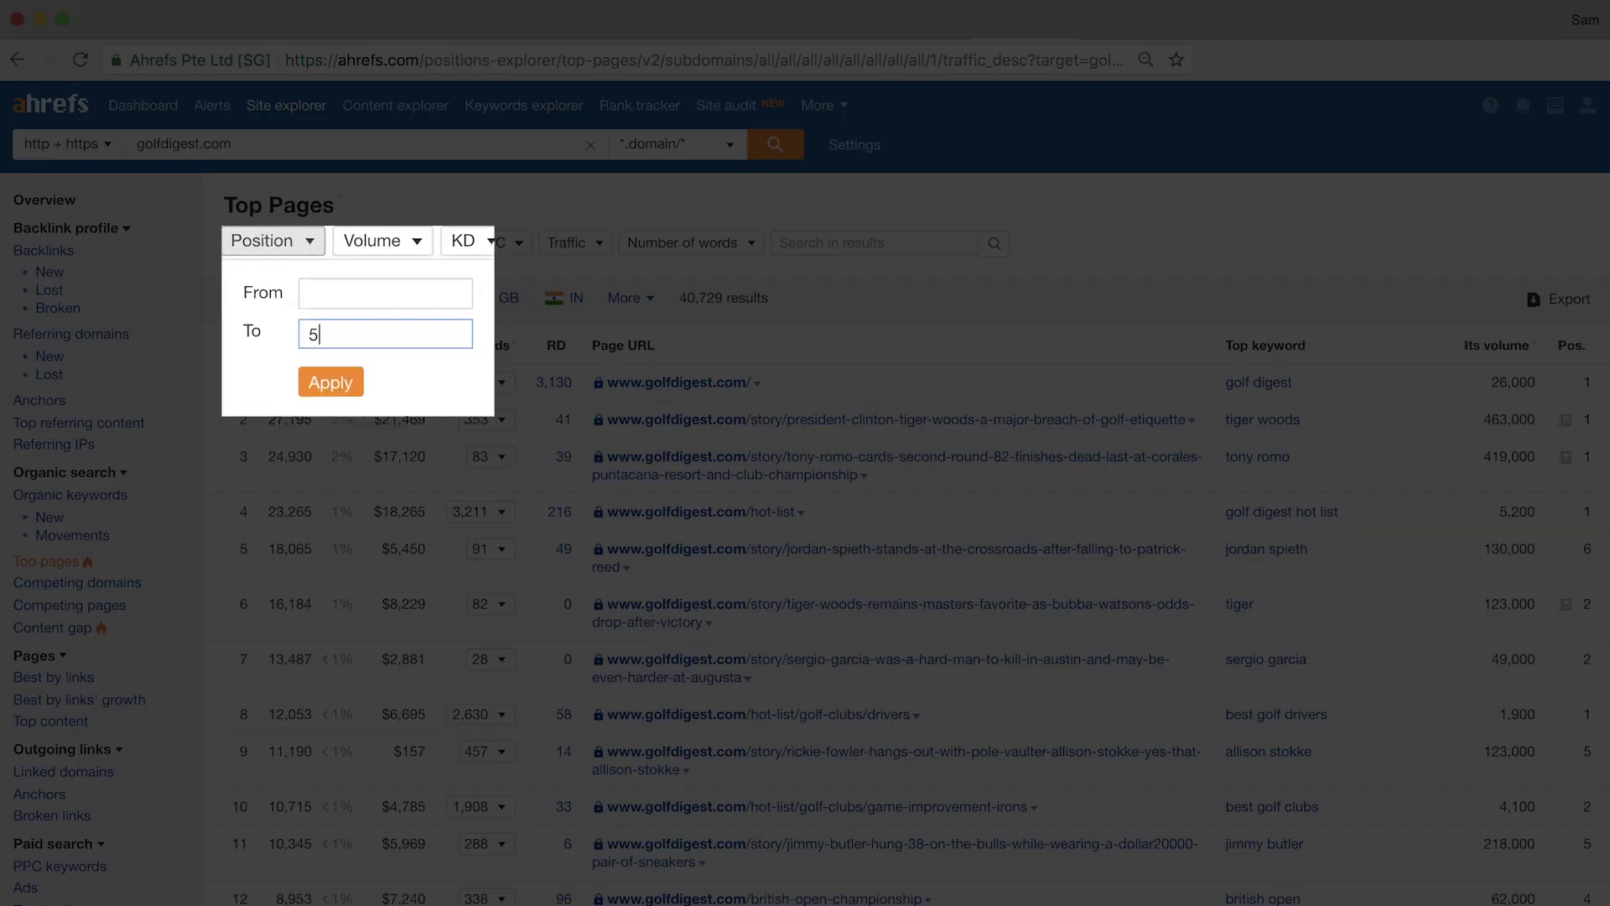
key("Return")
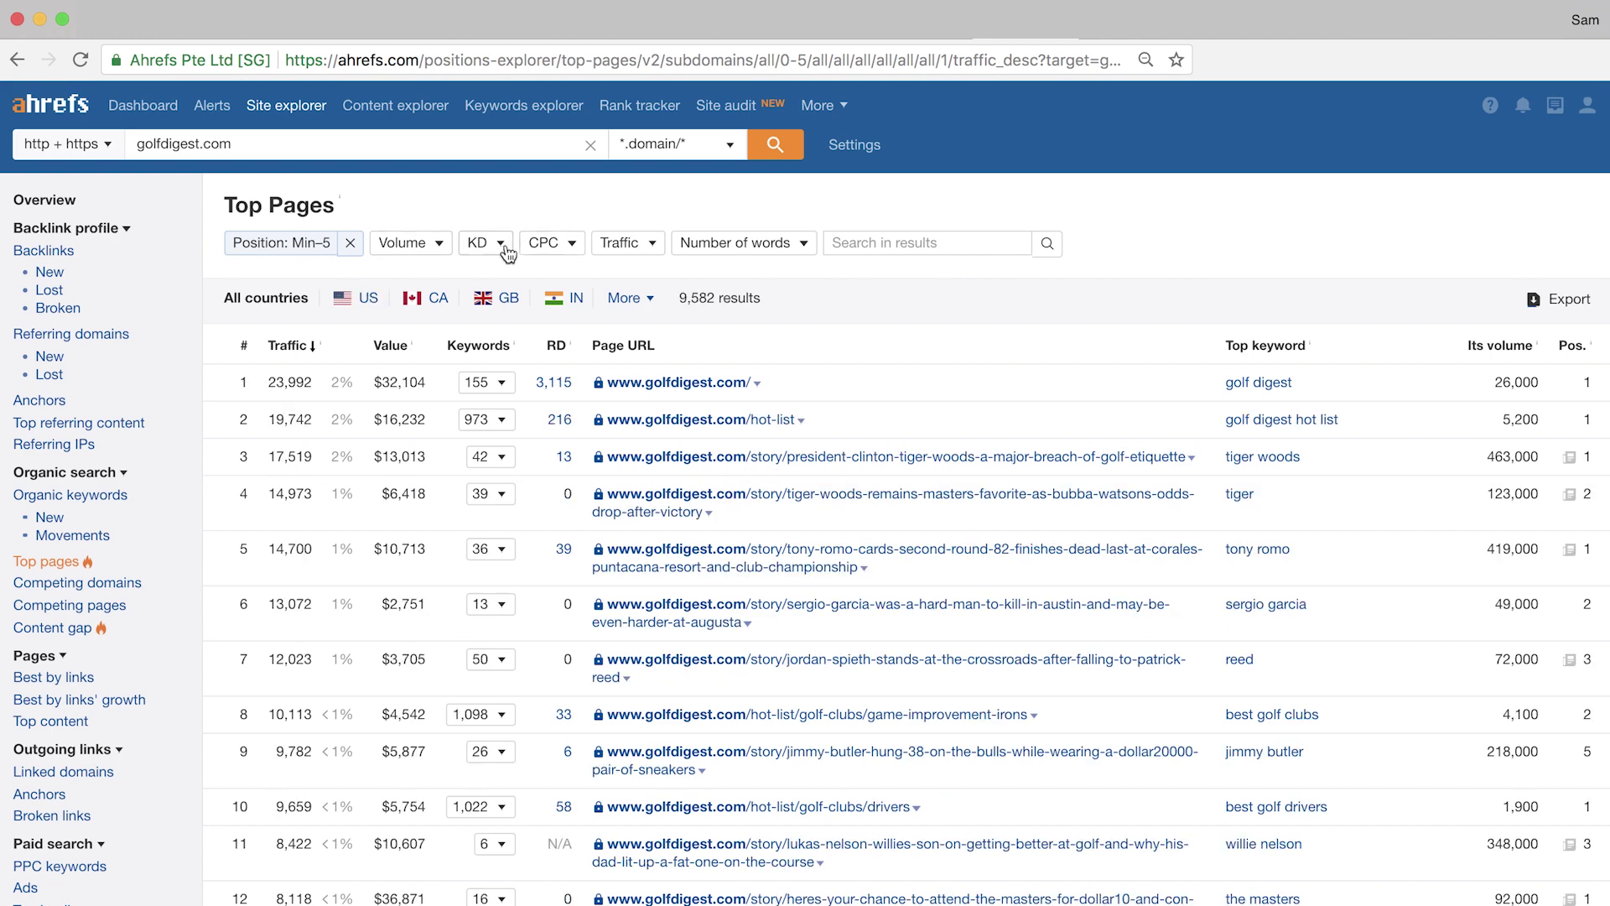
Step: Filter the top pages to those with traffic of at least 500
left_click(618, 244)
left_click(694, 289)
type("500")
key("Return")
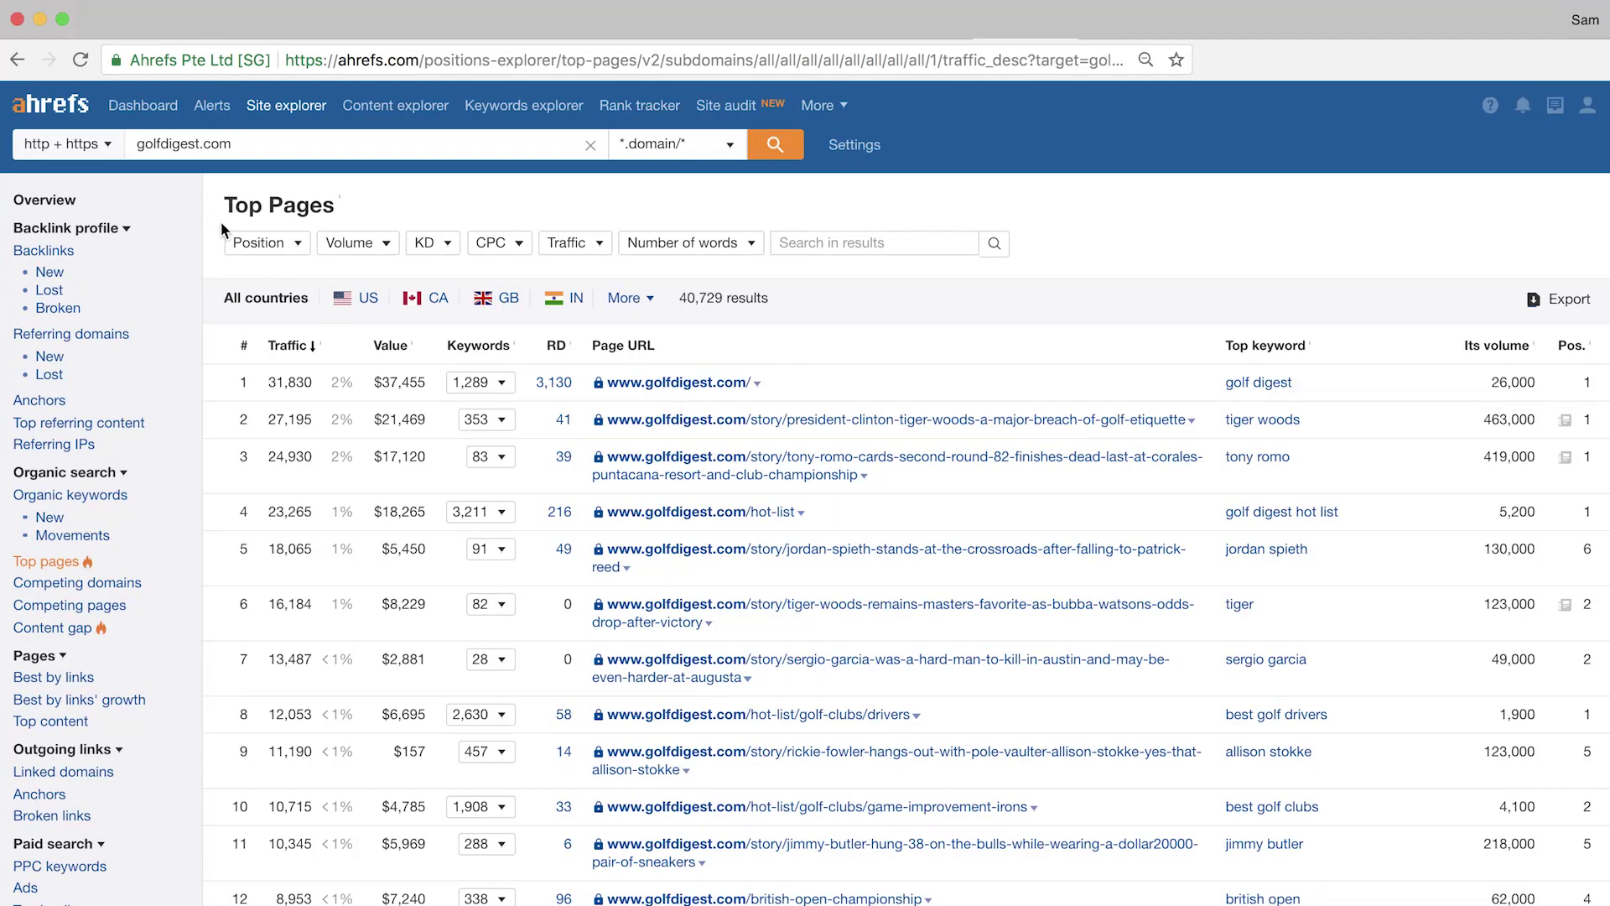
Step: Reapply the maximum position of 5 to the top pages and run a quick export to a UTF-8 CSV
left_click(260, 242)
type("5")
key("Return")
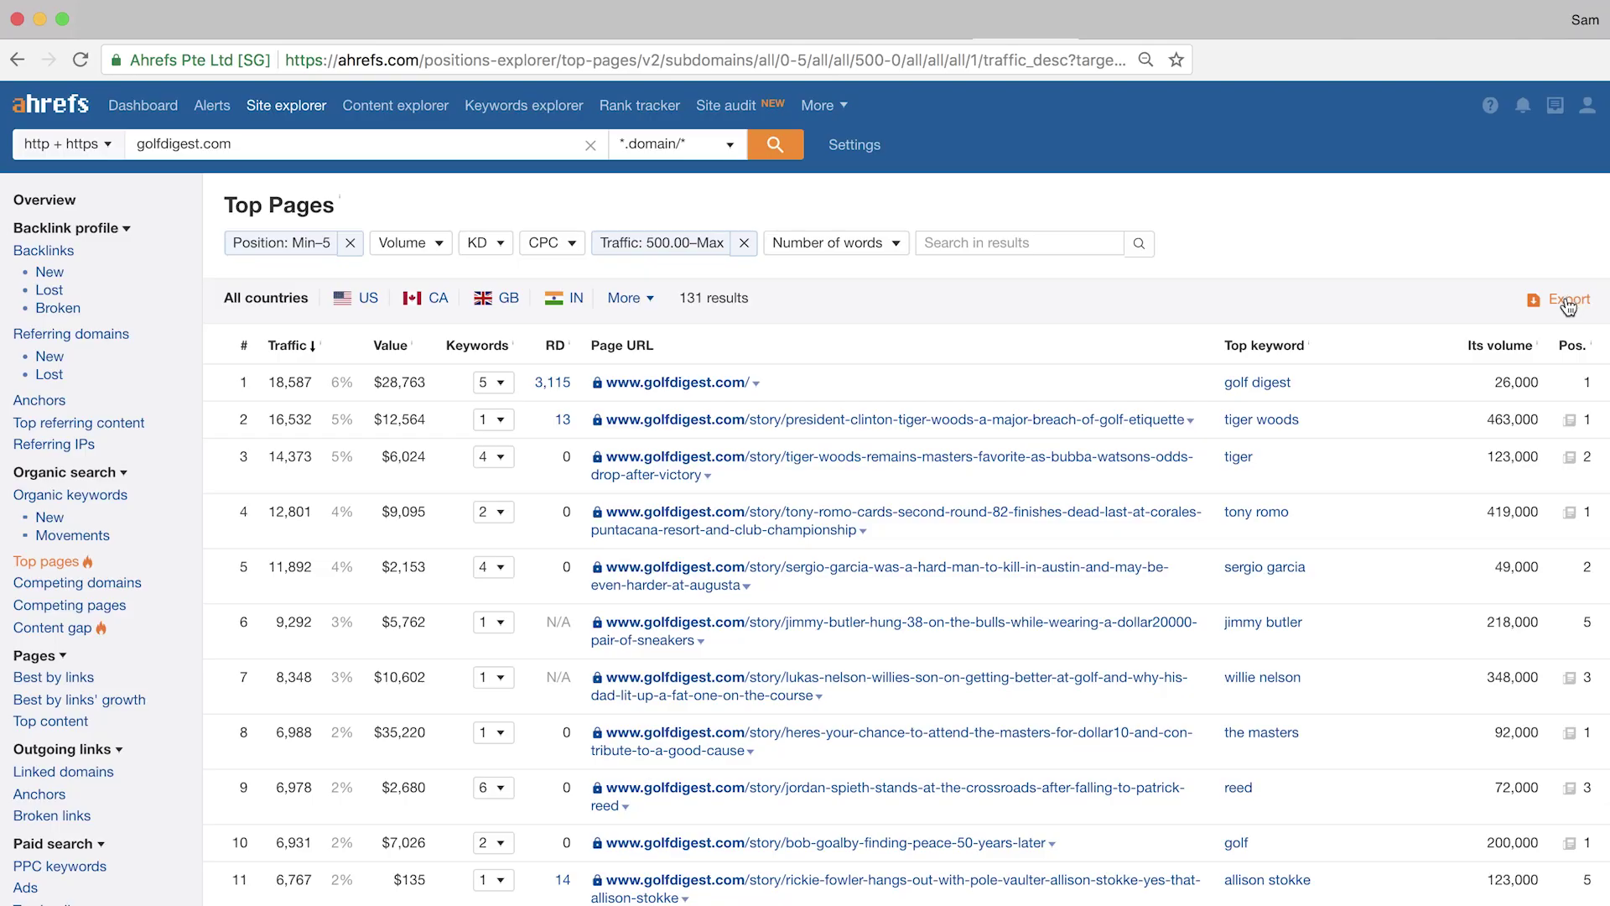
left_click(1567, 303)
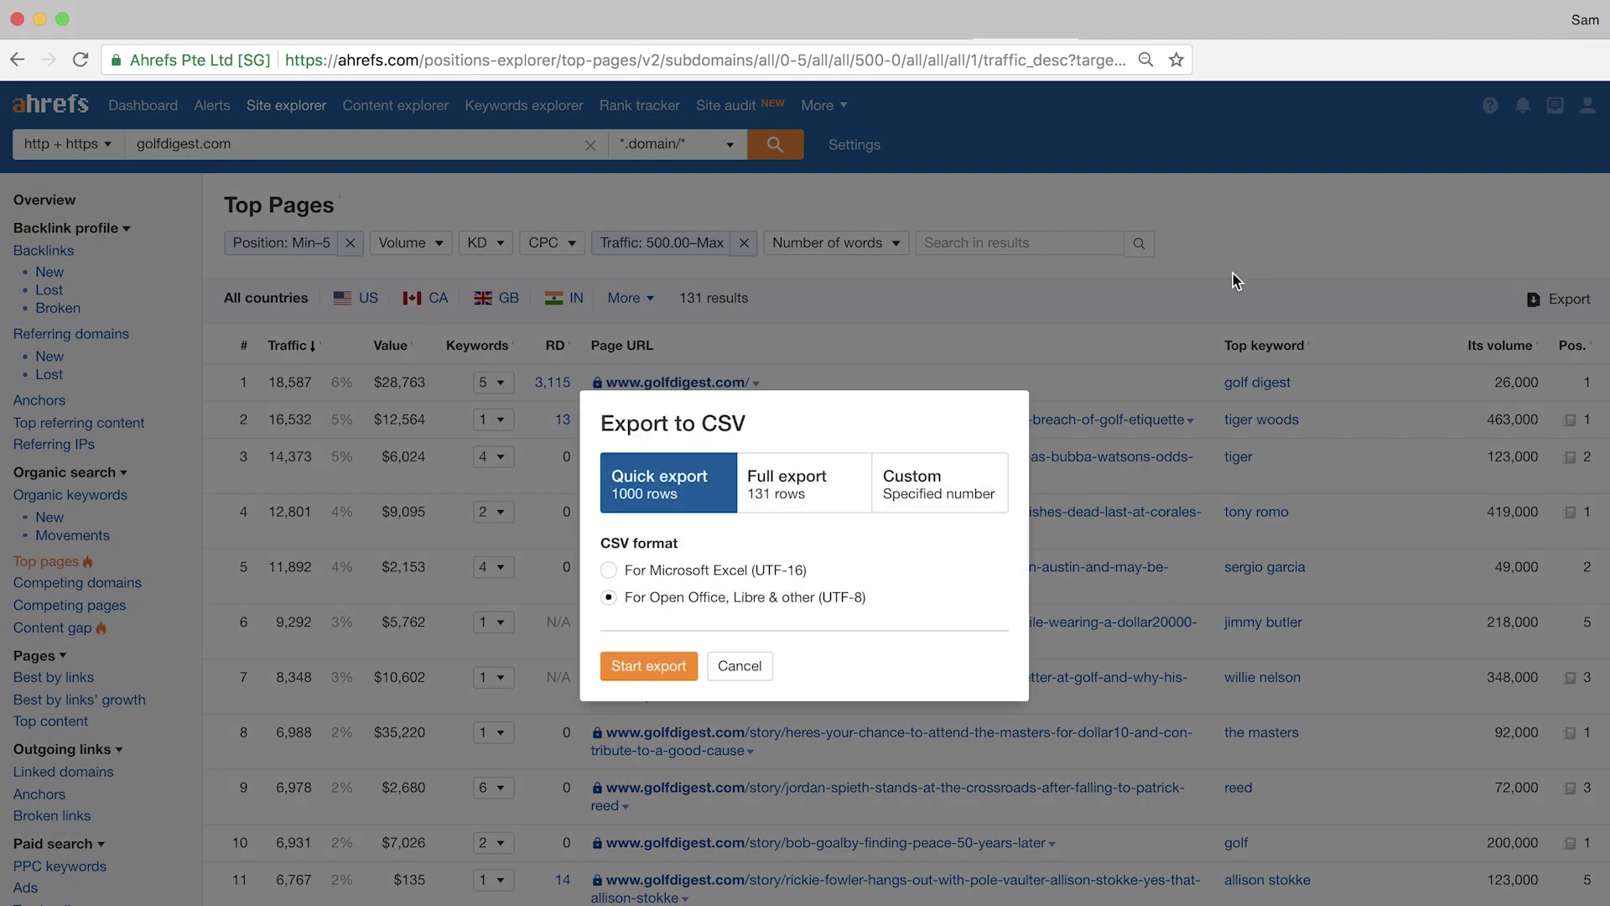
left_click(626, 666)
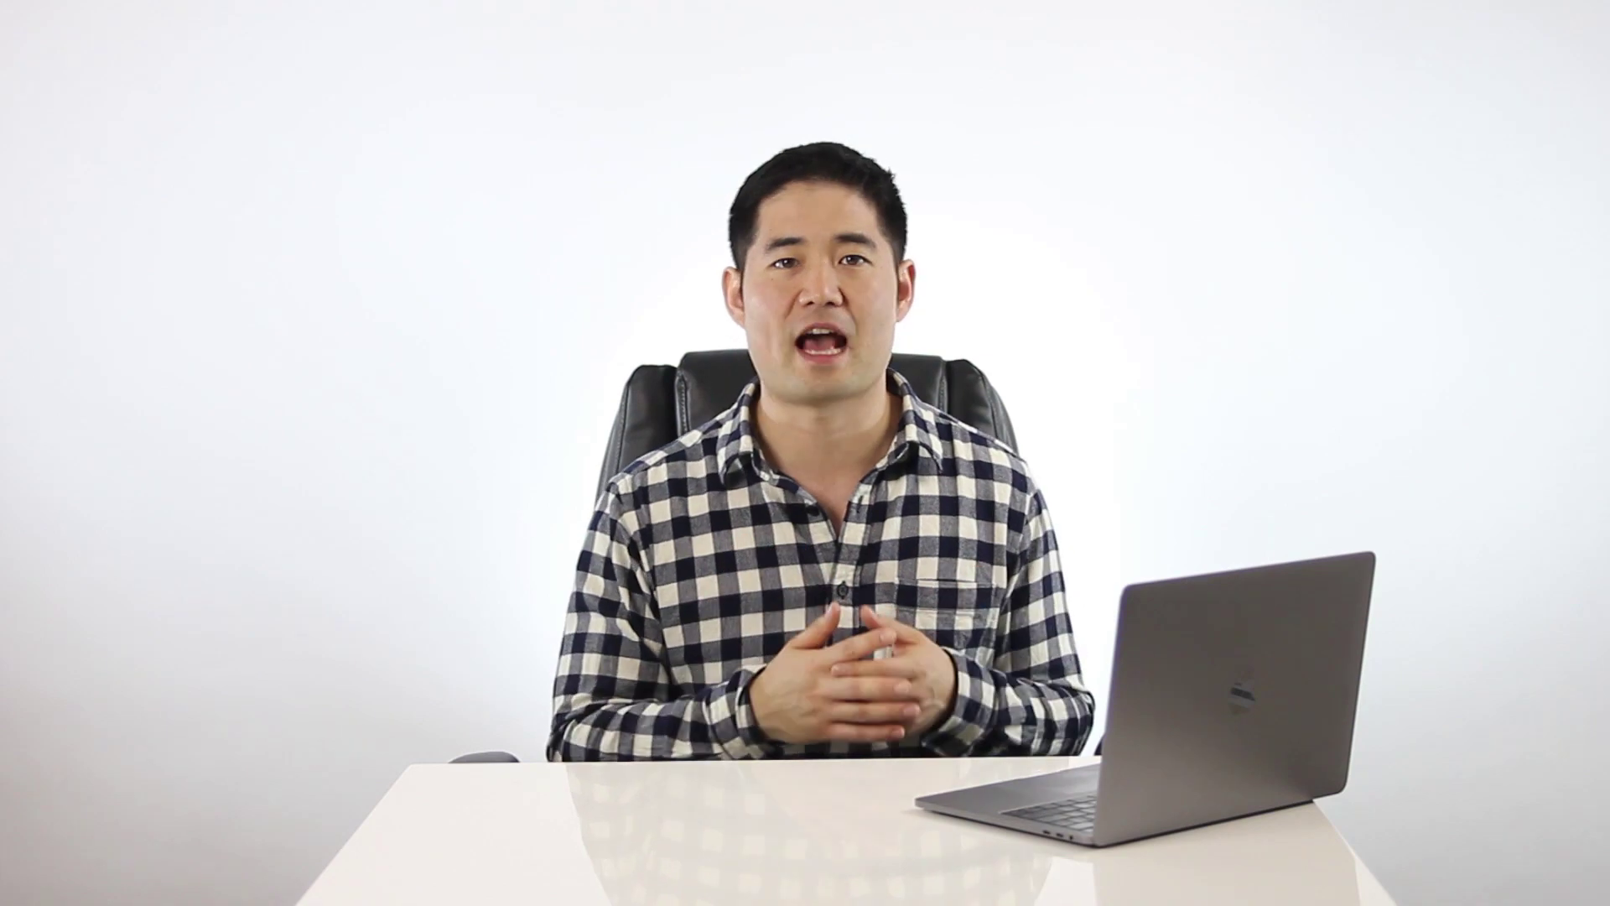
Step: Freeze the header row of the exported golfdigest.com top pages sheet in Google Sheets
left_click(179, 132)
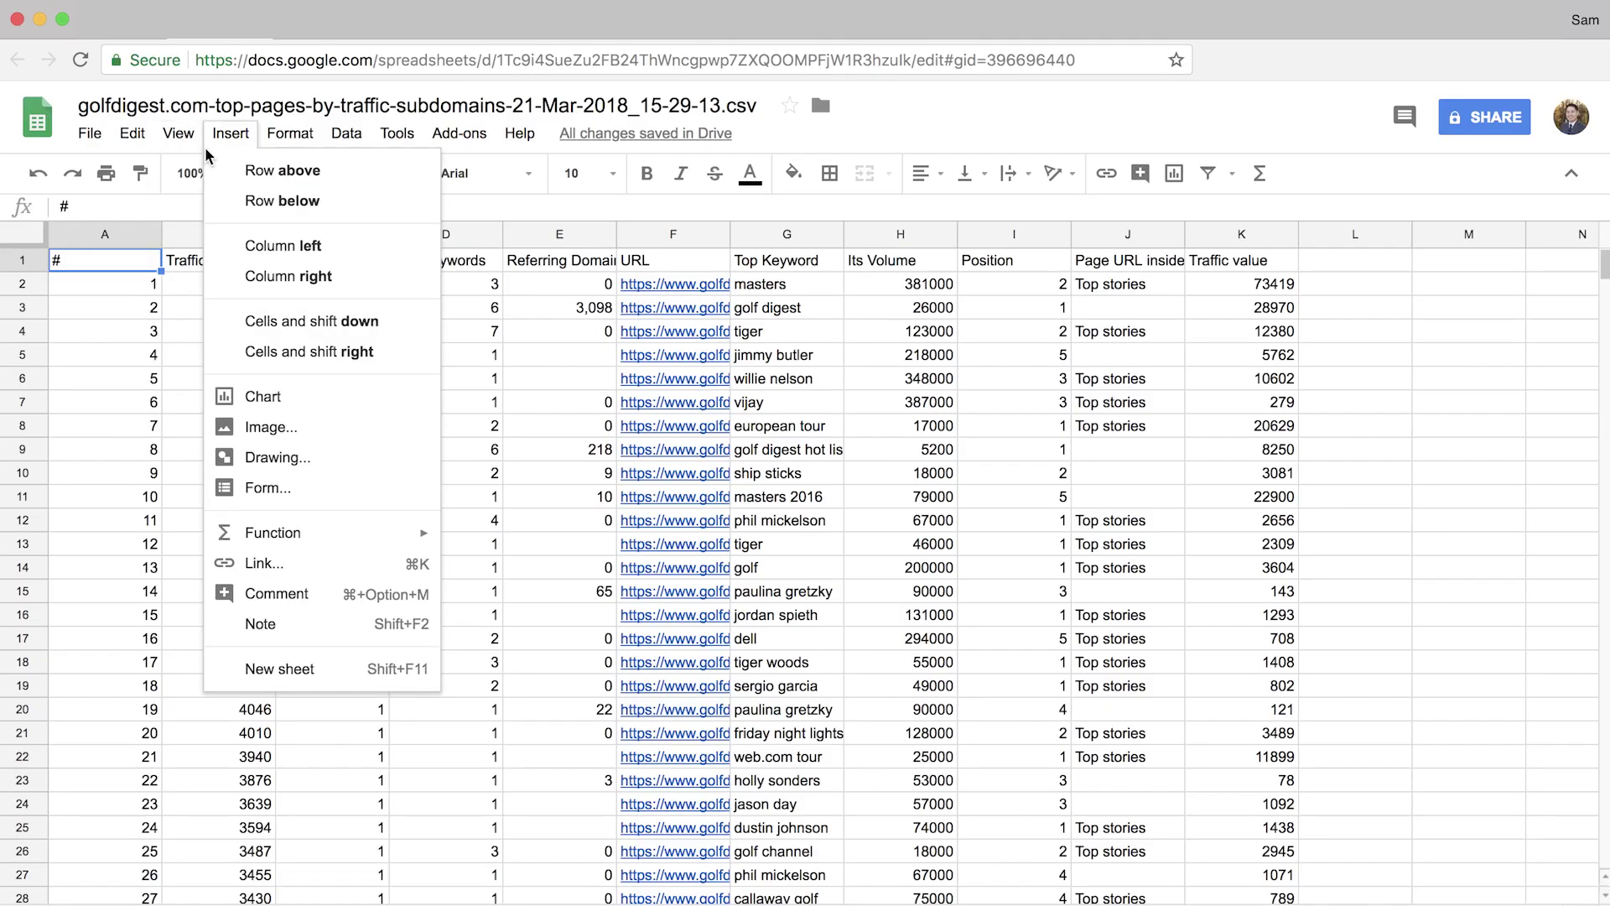
mouse_move(209, 170)
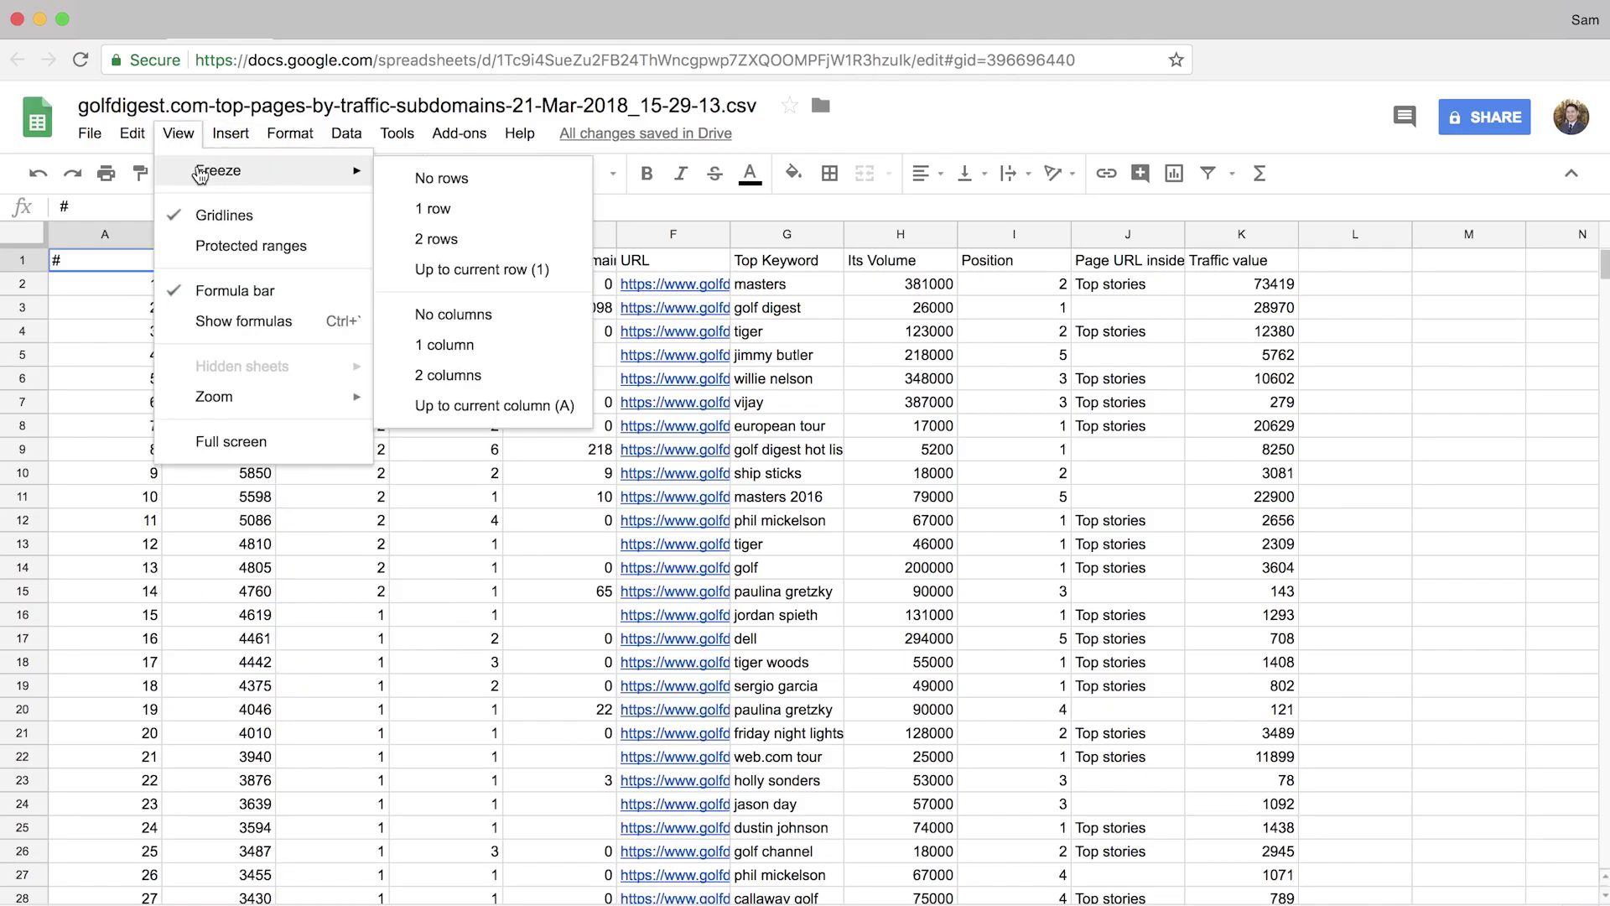
left_click(428, 220)
Step: Sort the whole data range by Referring Domains in A → Z order, treating the first row as a header
key("ctrl+a")
left_click(347, 139)
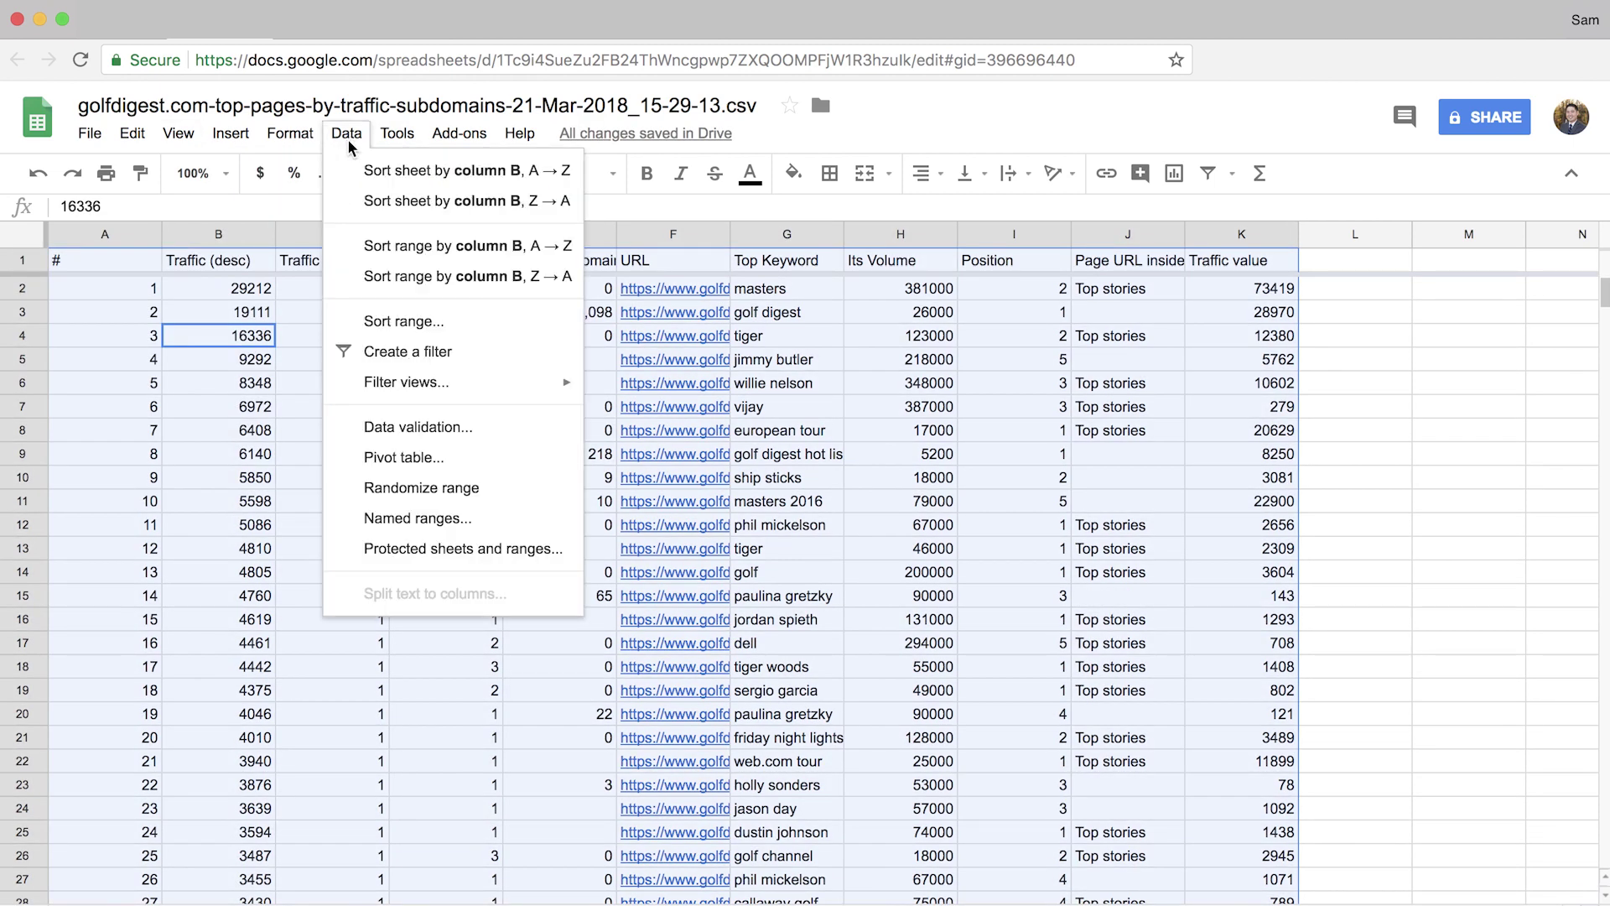
left_click(394, 321)
left_click(665, 462)
left_click(746, 501)
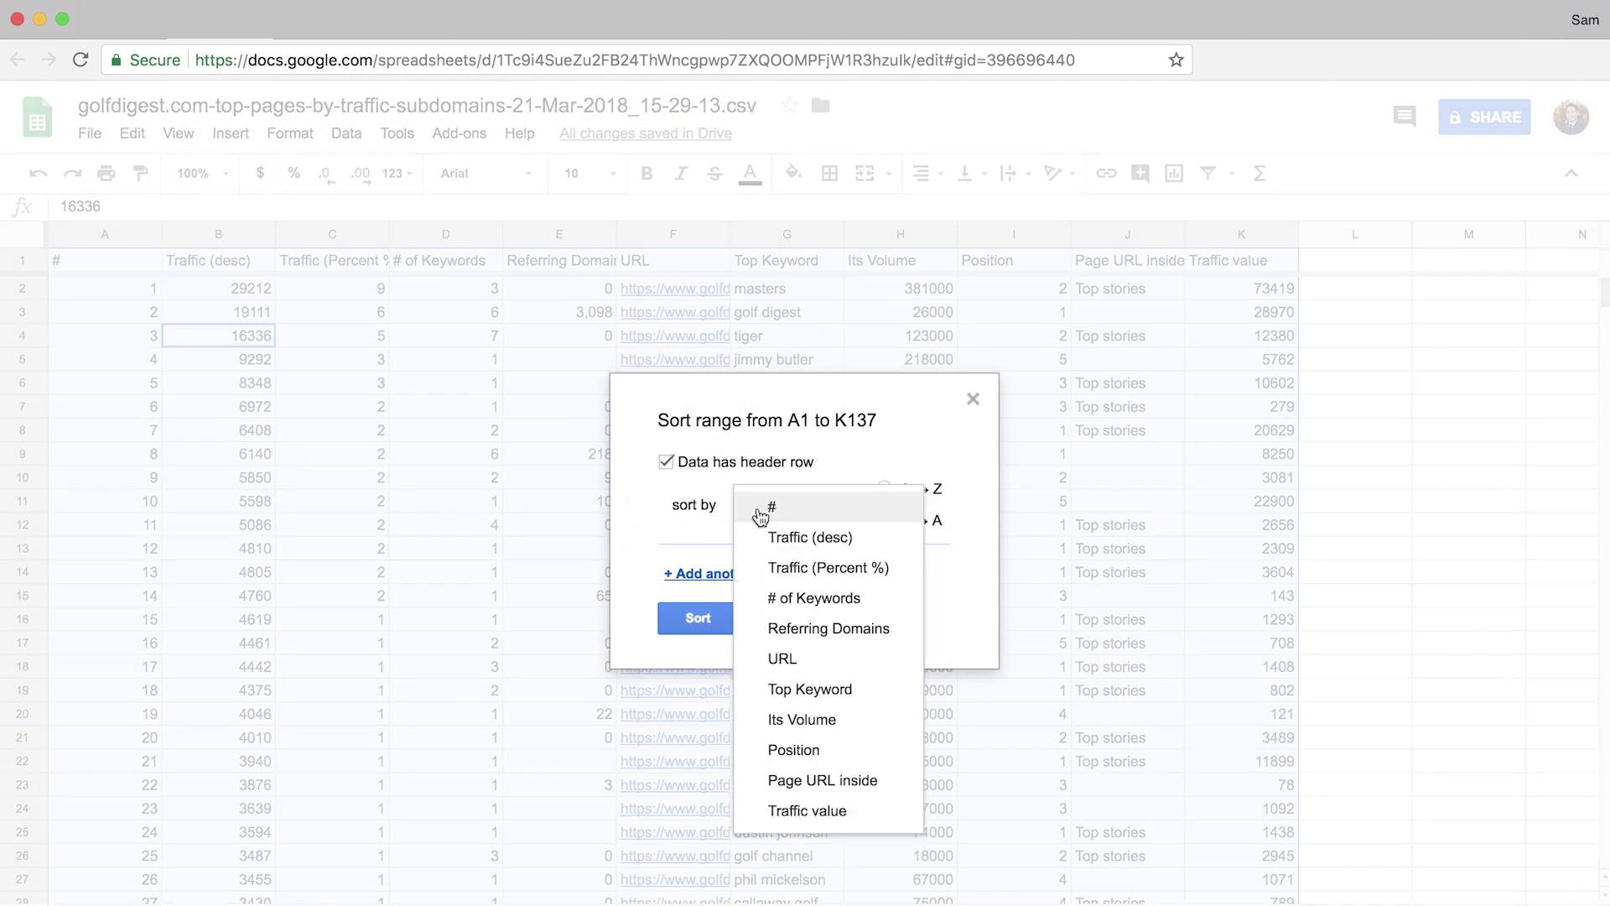
left_click(788, 631)
left_click(699, 618)
left_click(515, 461)
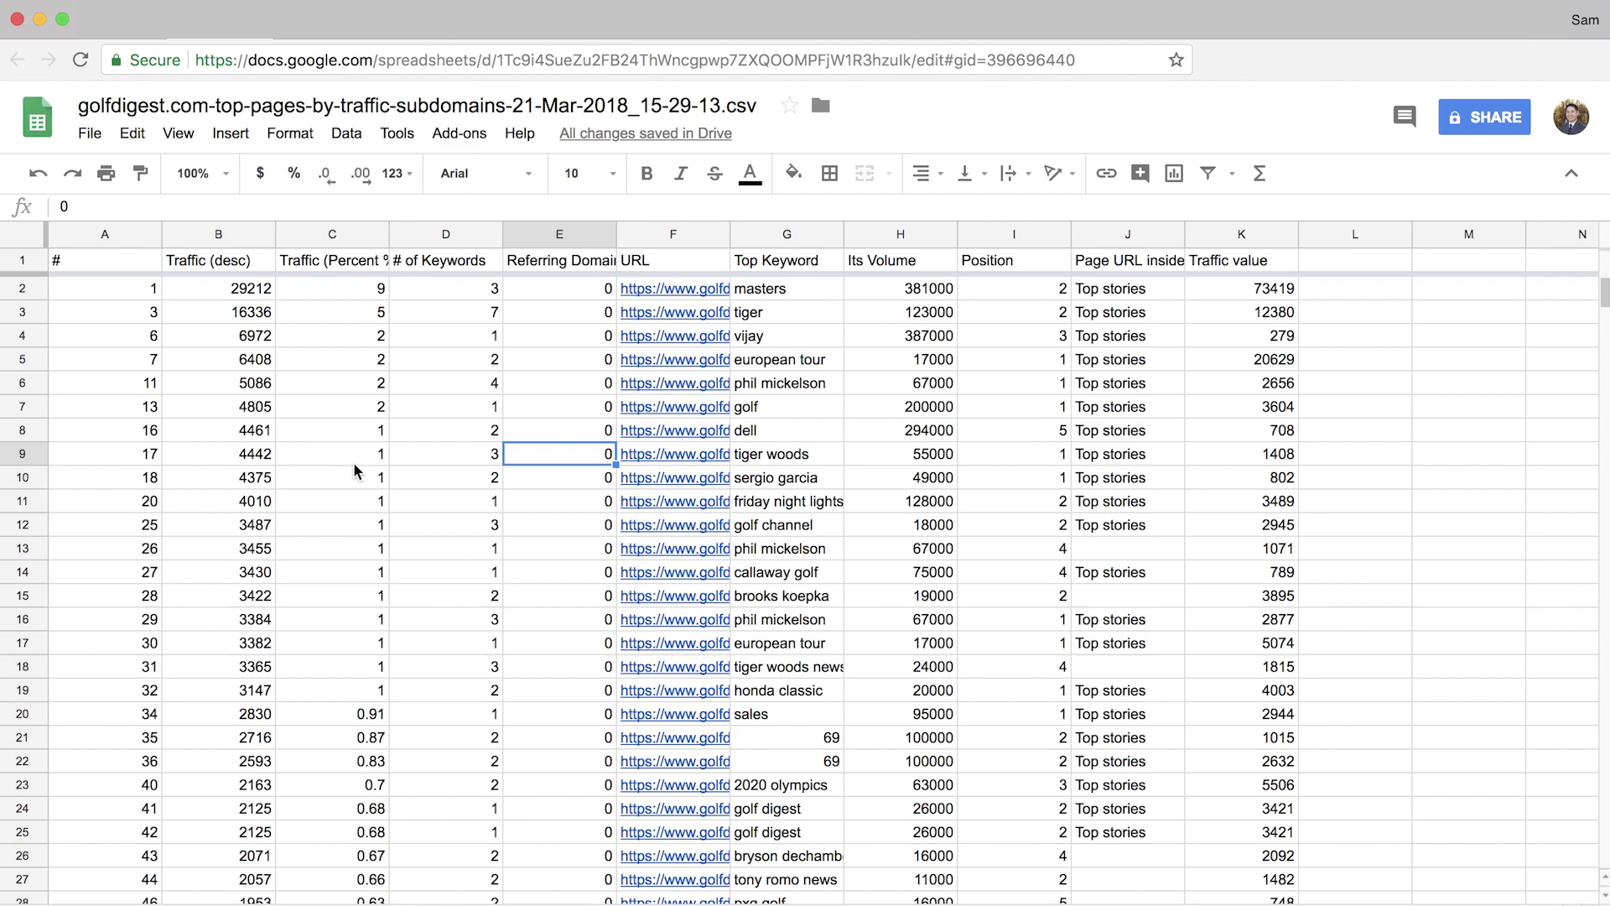
Step: Examine the pages without referring domains, including their traffic, top keywords and Page URL inside entries
scroll(354, 471, "down", 5)
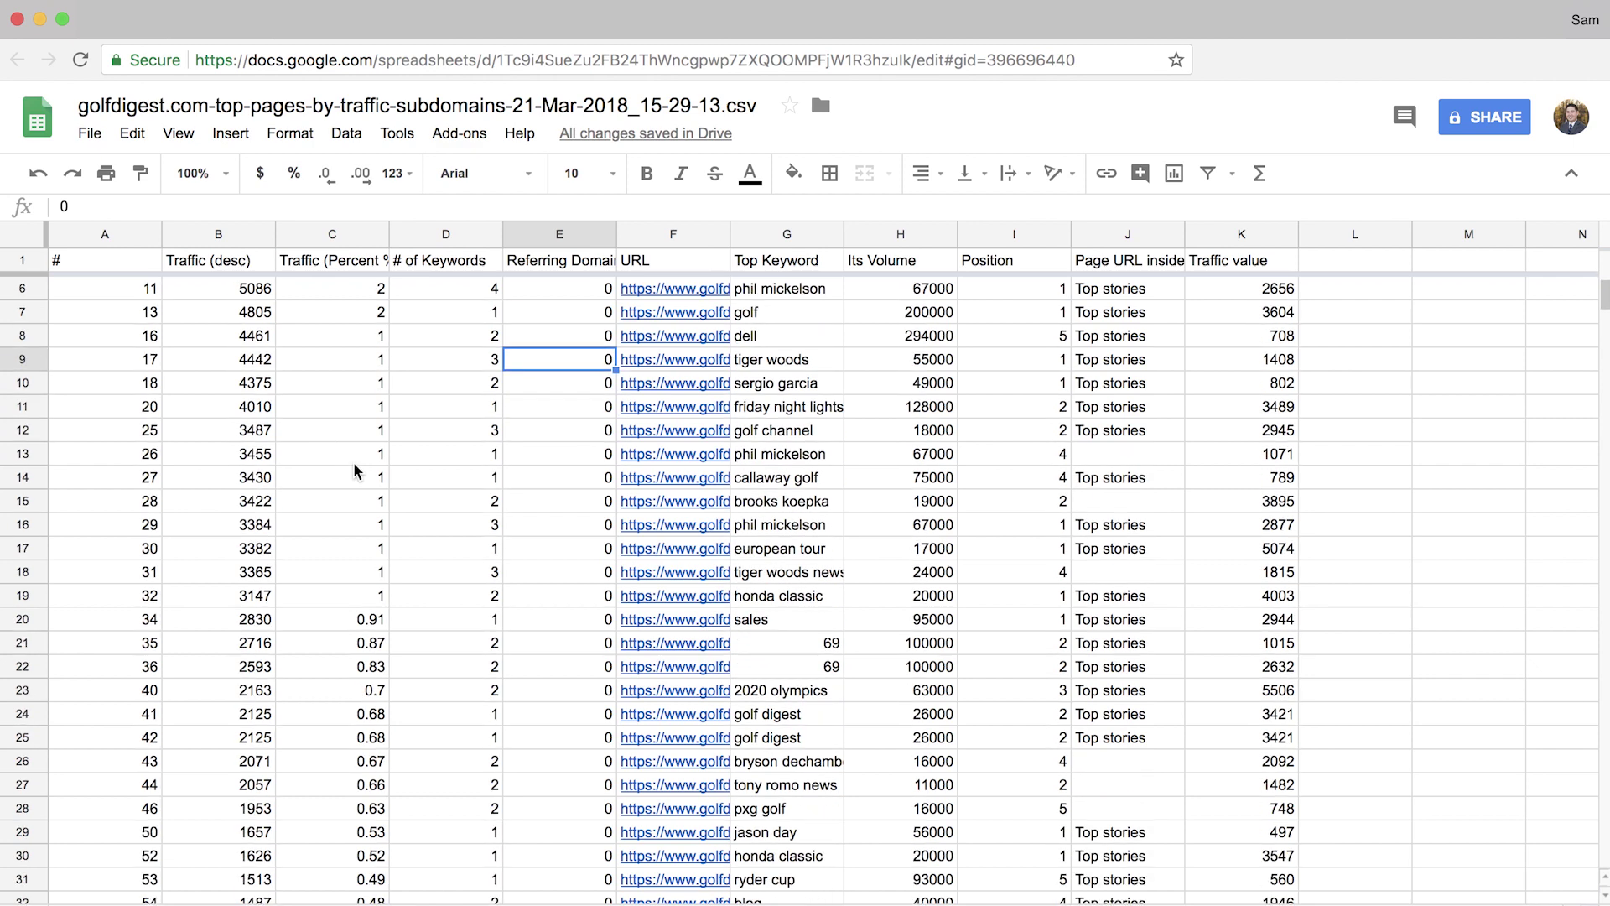
scroll(354, 471, "down", 3)
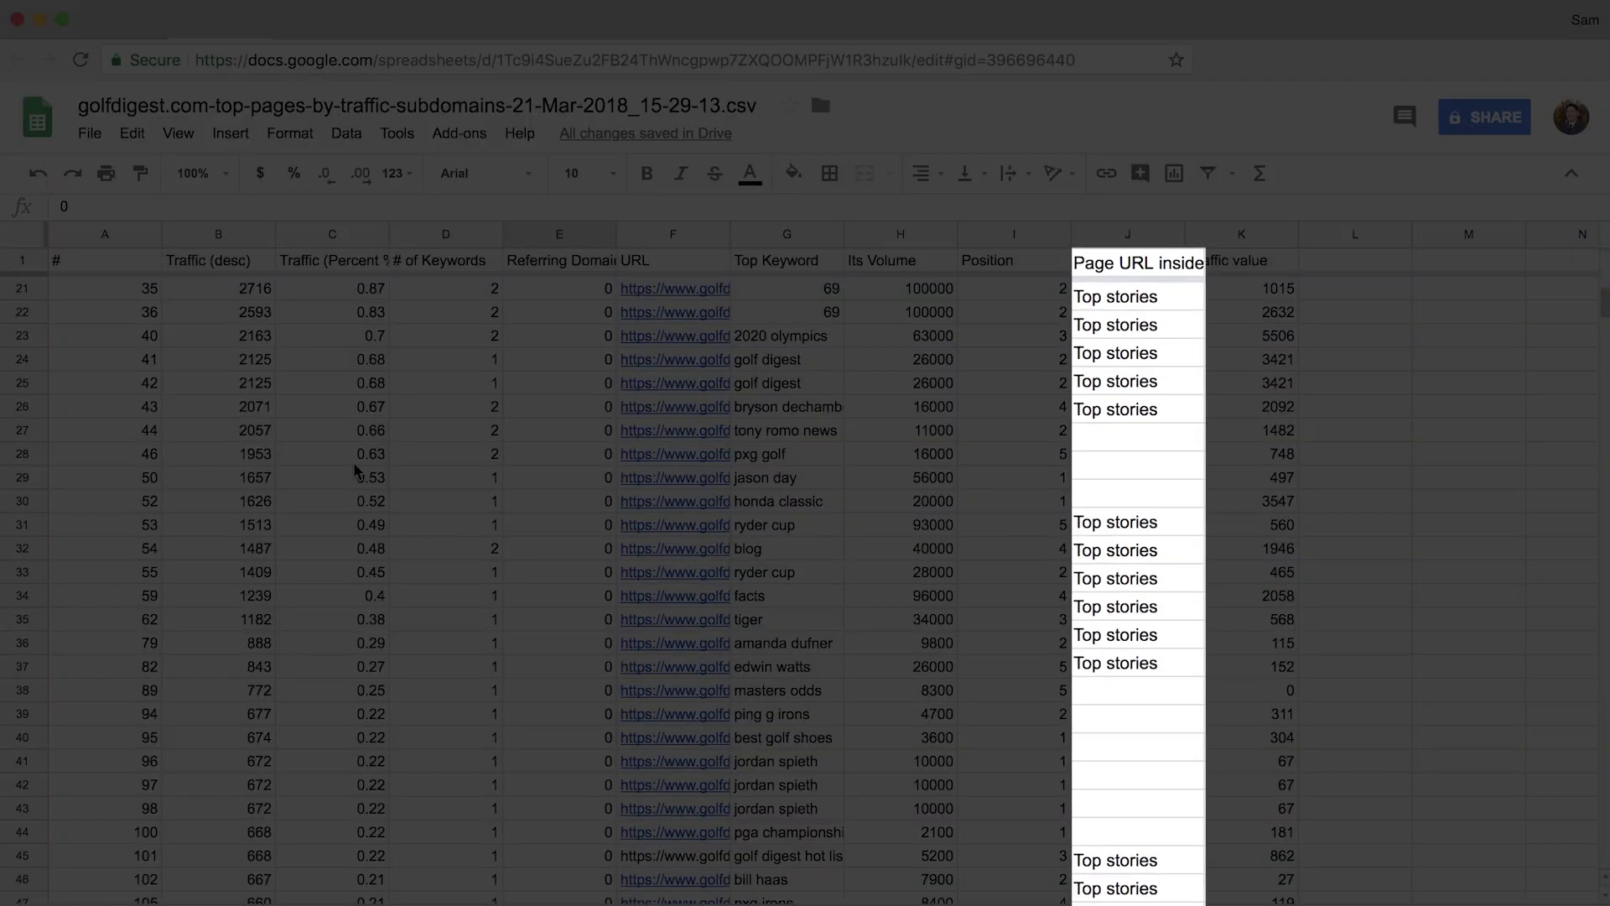
scroll(354, 471, "down", 1)
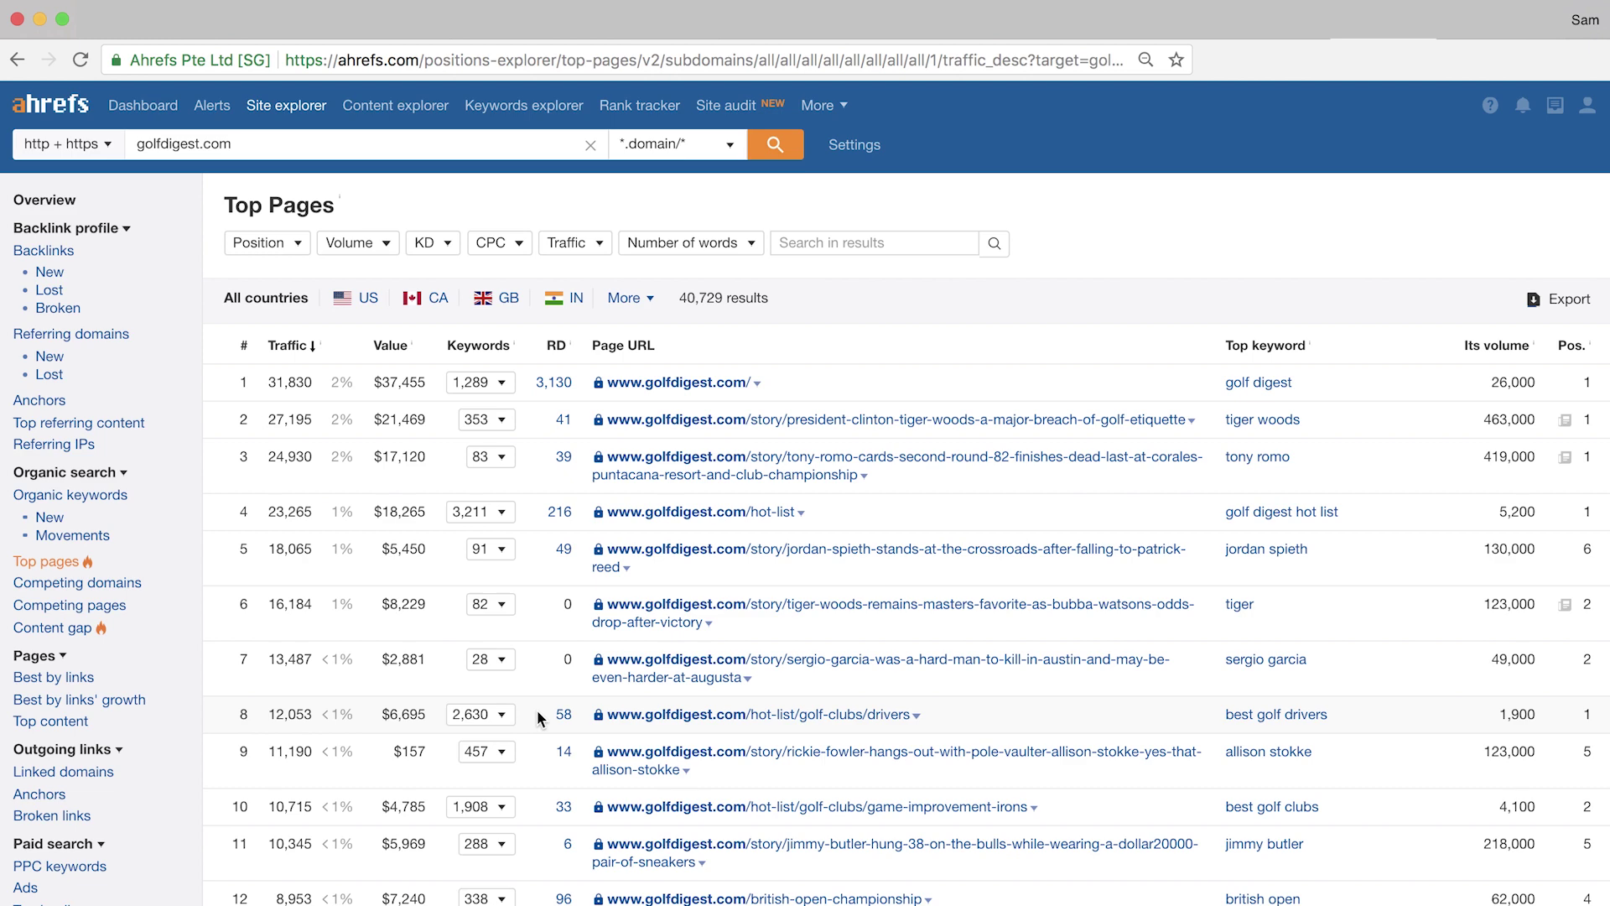
Step: In Ahrefs Top Pages, expand the keywords of the hot-list/golf-clubs/drivers page, load the next 100 and review them
left_click(481, 715)
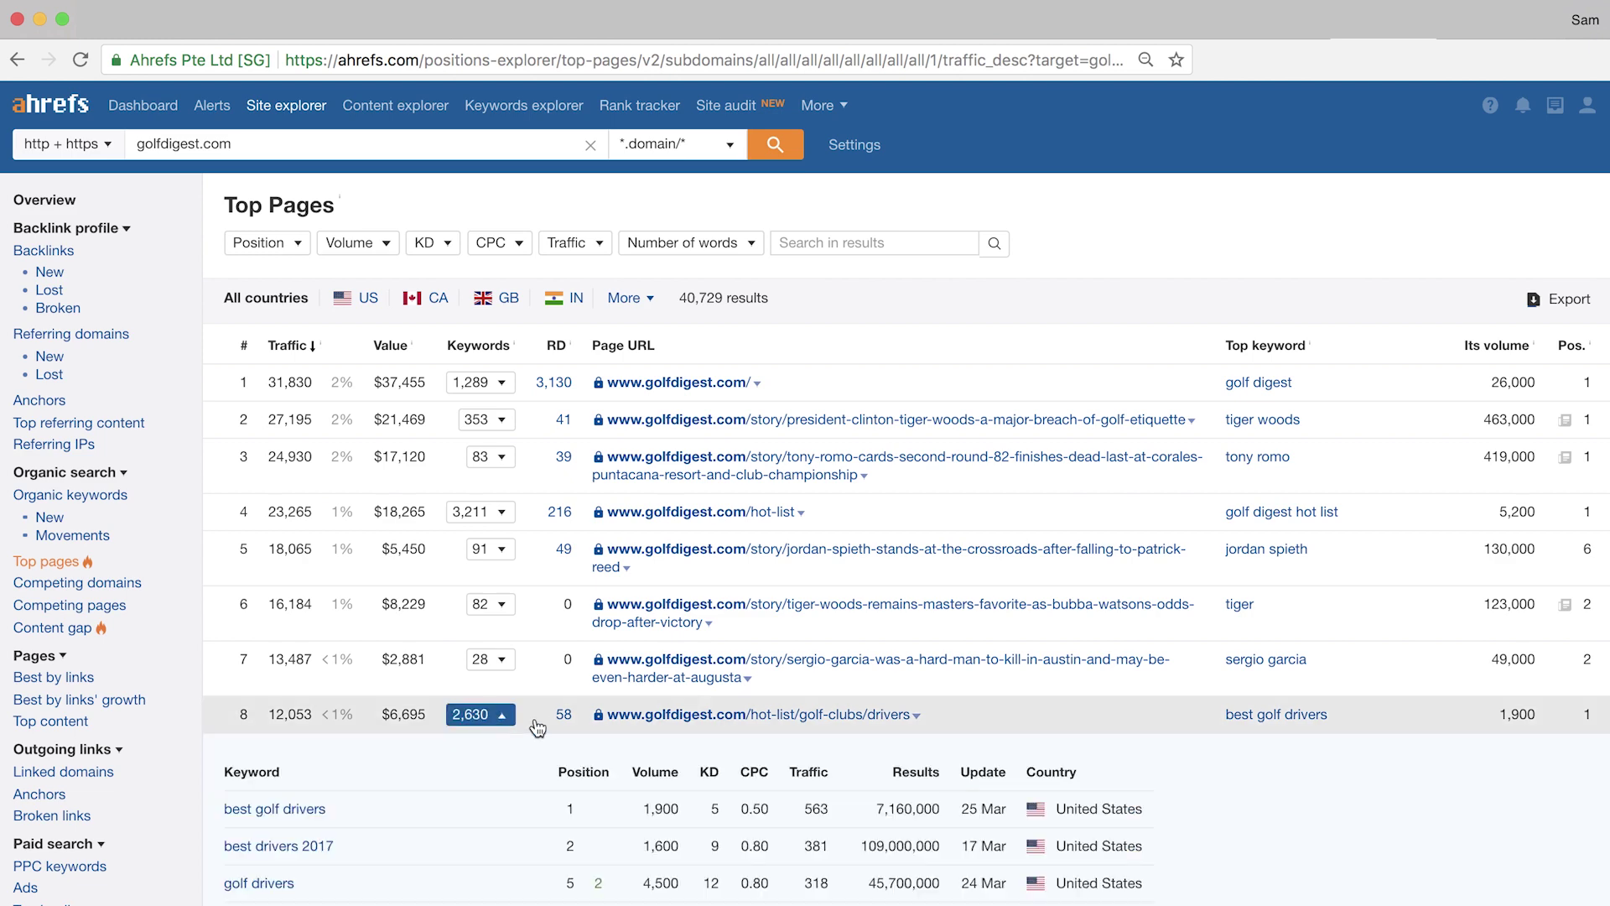
scroll(663, 801, "down", 6)
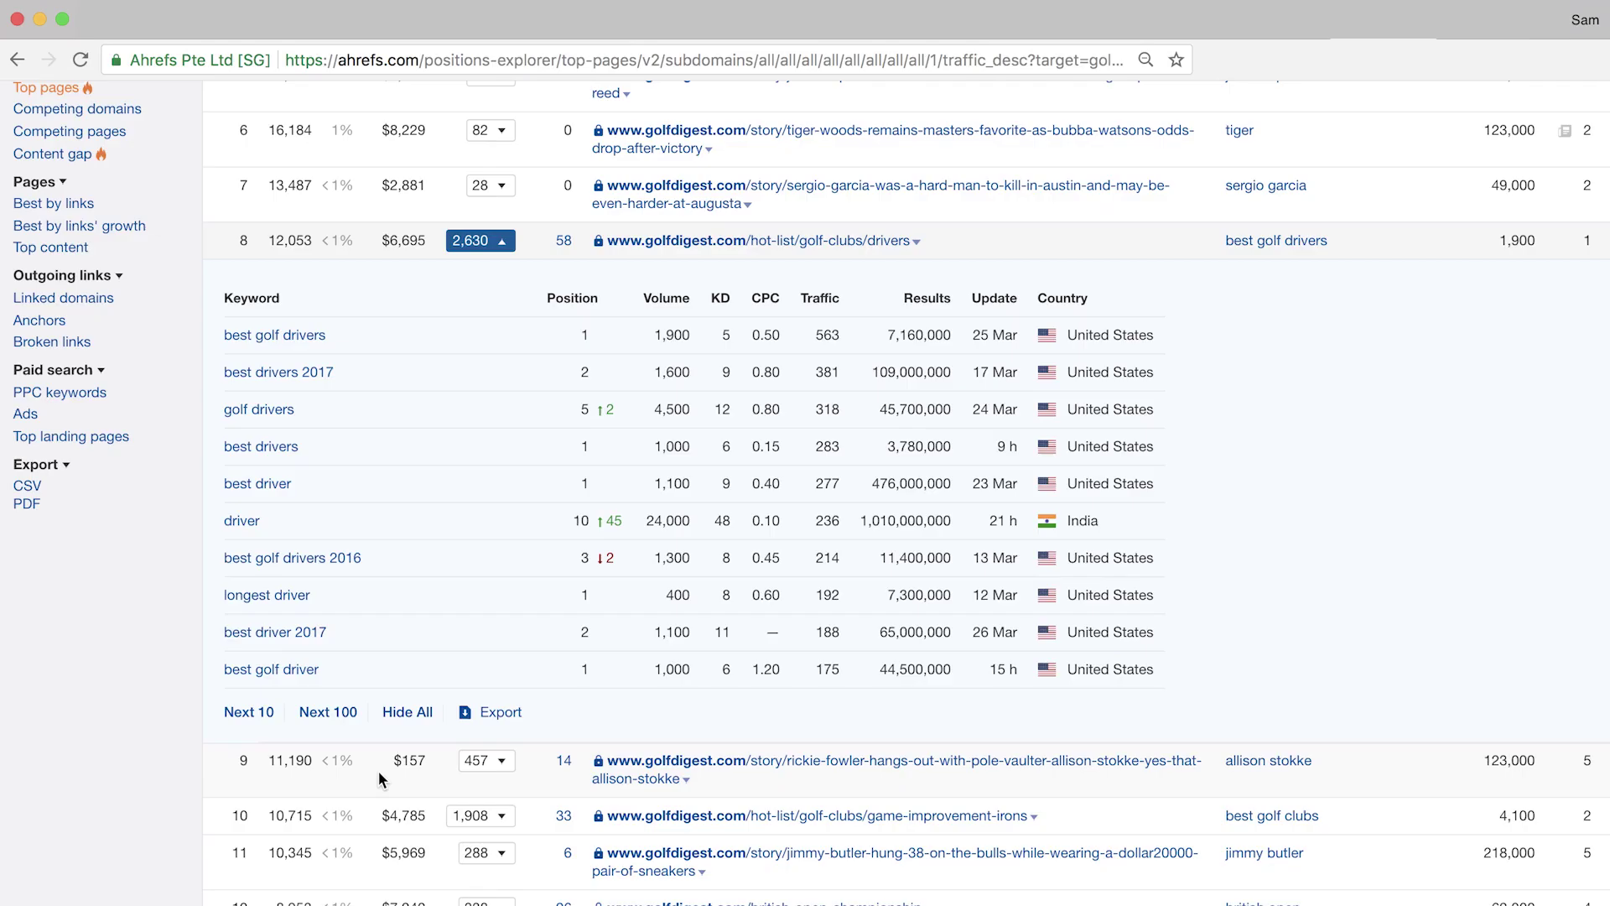
left_click(328, 711)
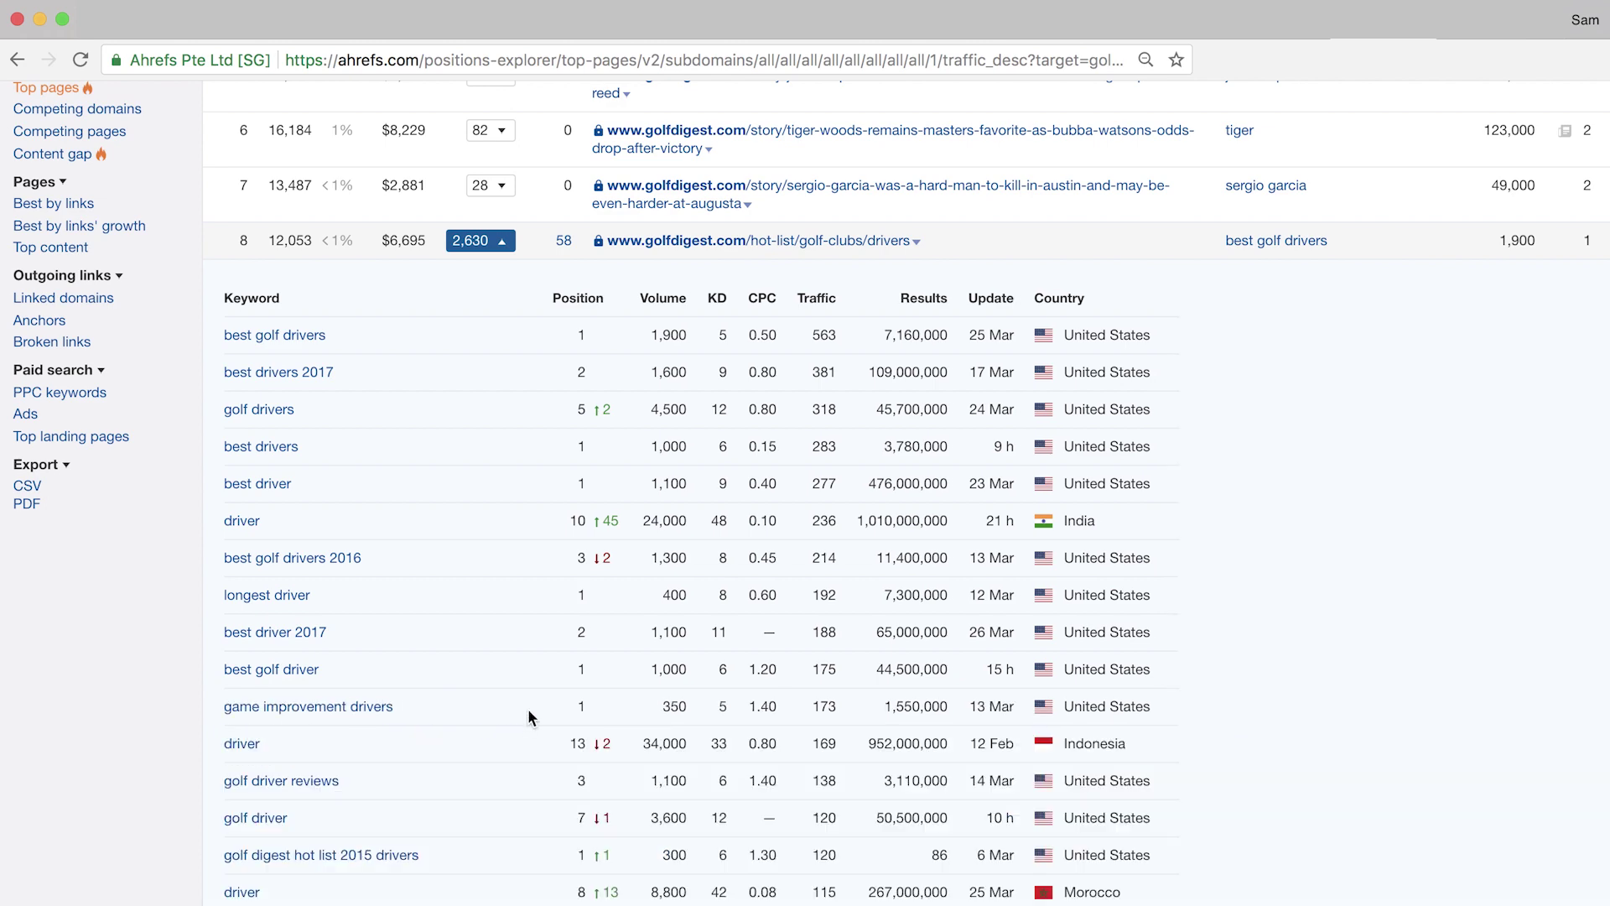
scroll(566, 750, "down", 5)
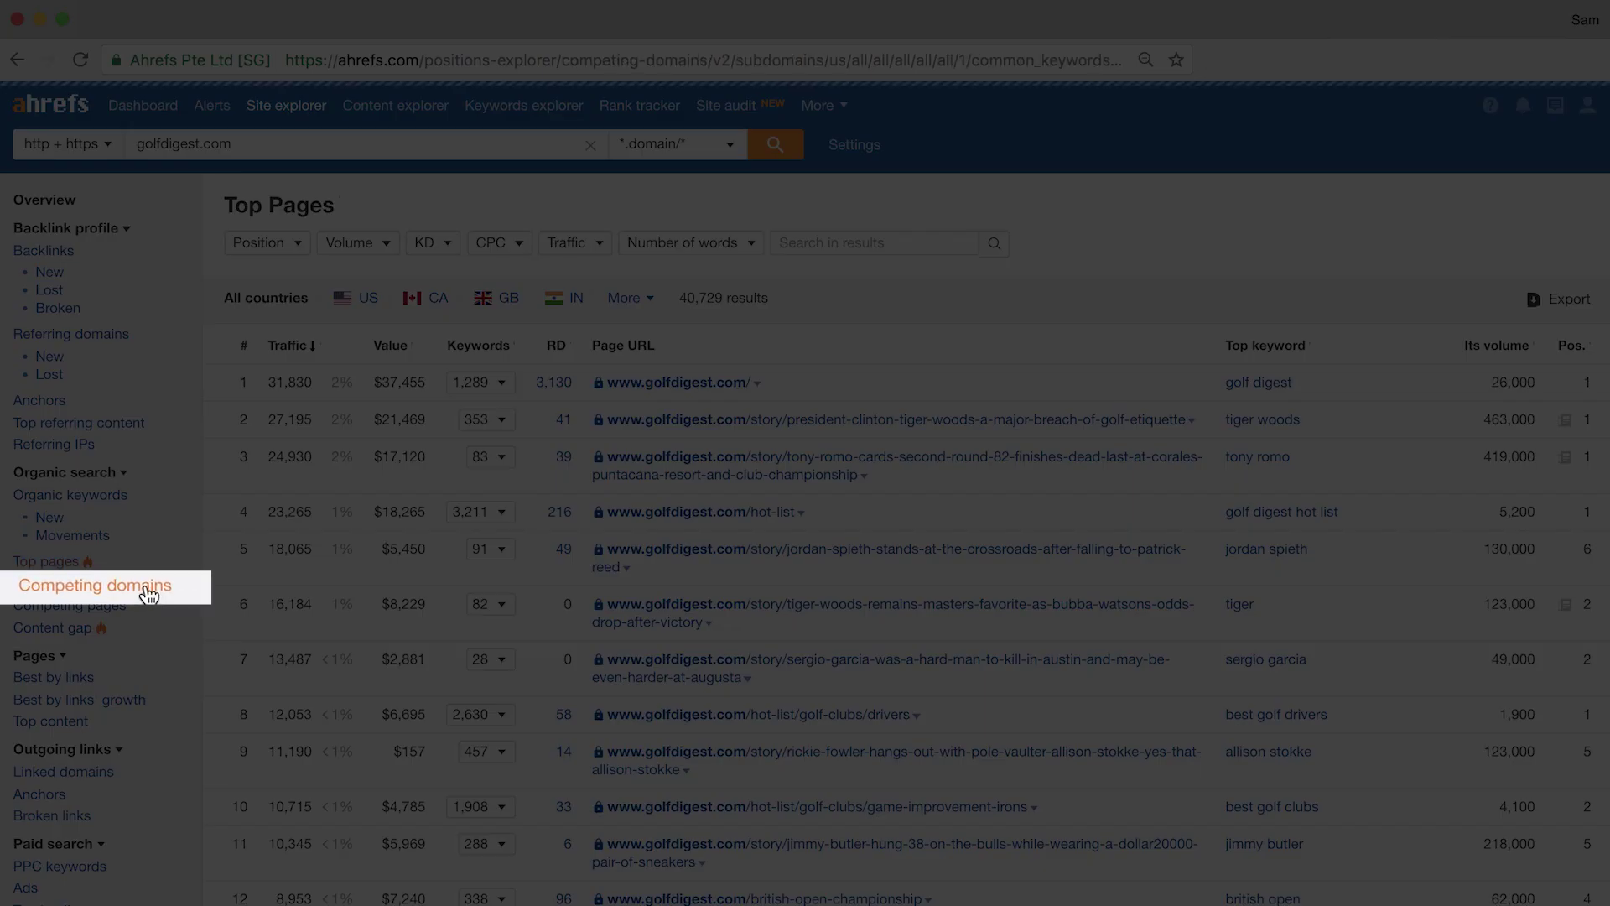
Step: Open the Competing Domains report for golfdigest.com
left_click(147, 591)
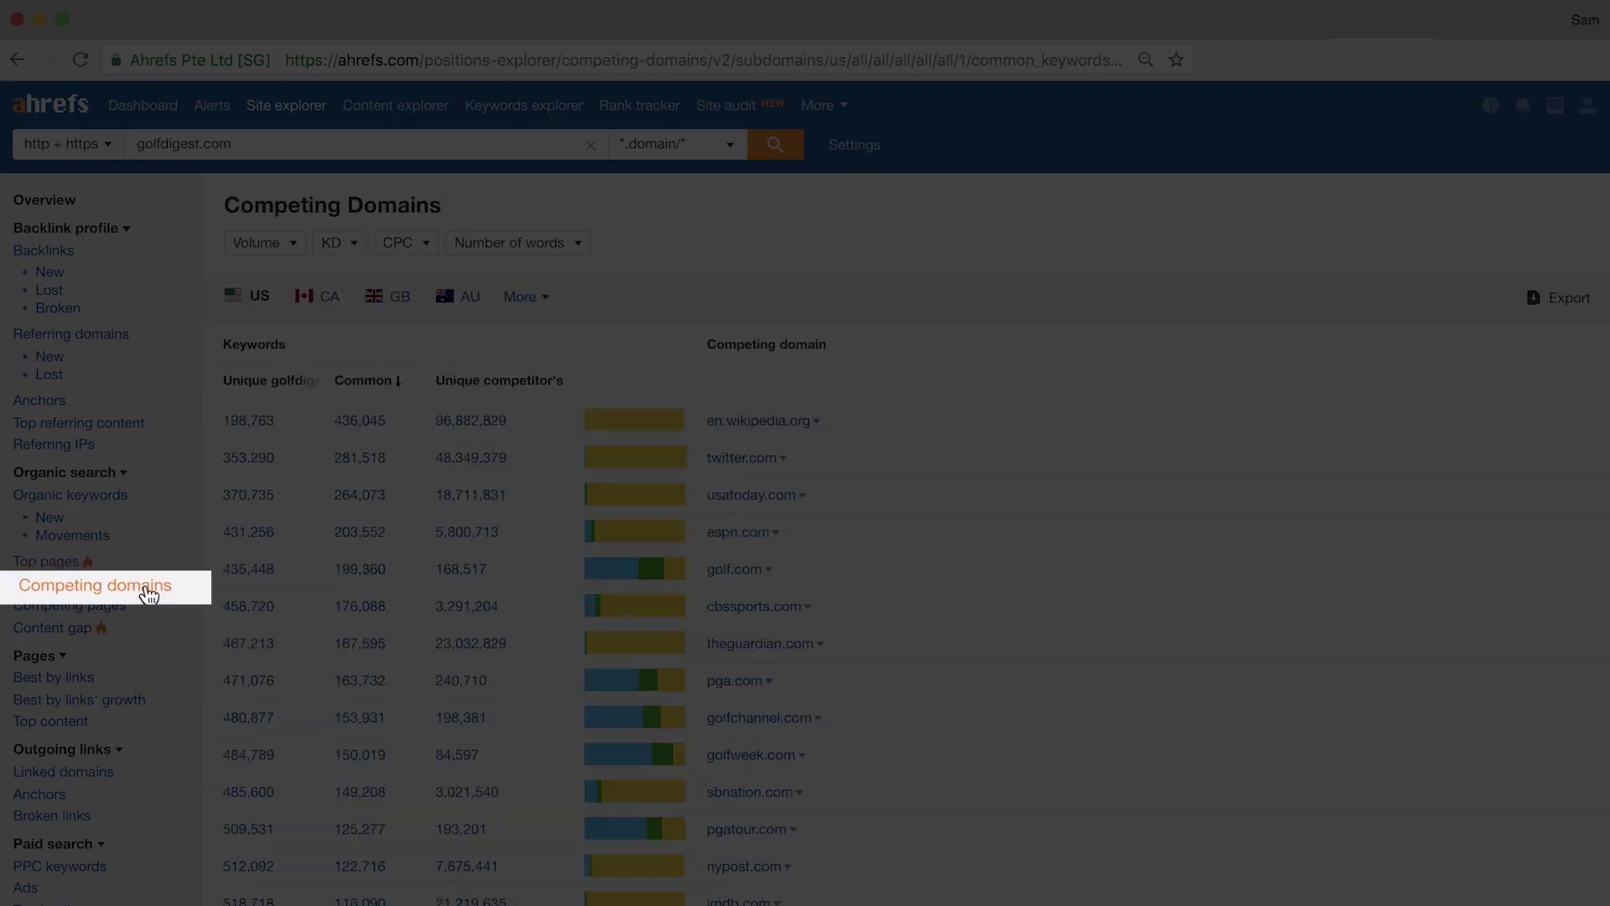